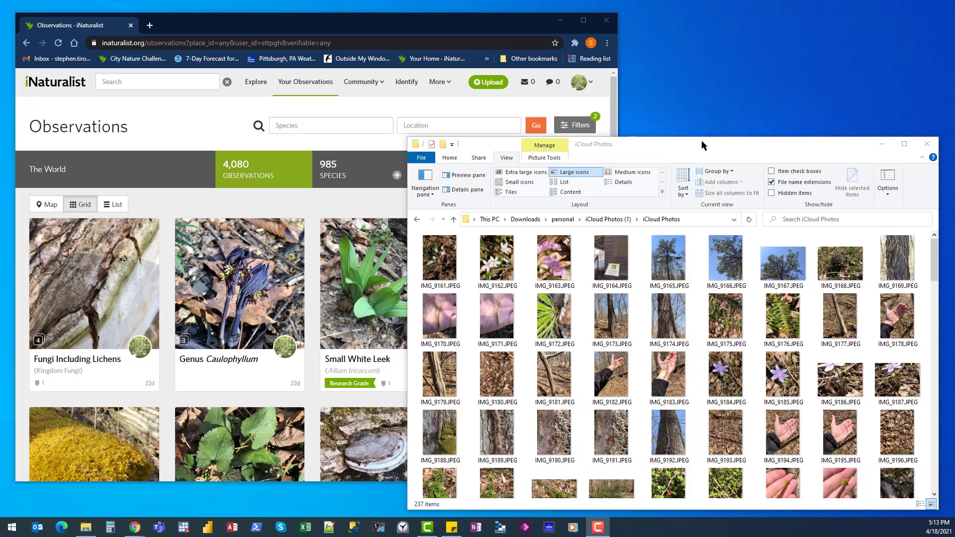
- Open the observation upload page and add photos IMG_9161.JPEG through IMG_9195.JPEG from the iCloud Photos folder
{"action": "left_click", "coordinate": [423, 12]}
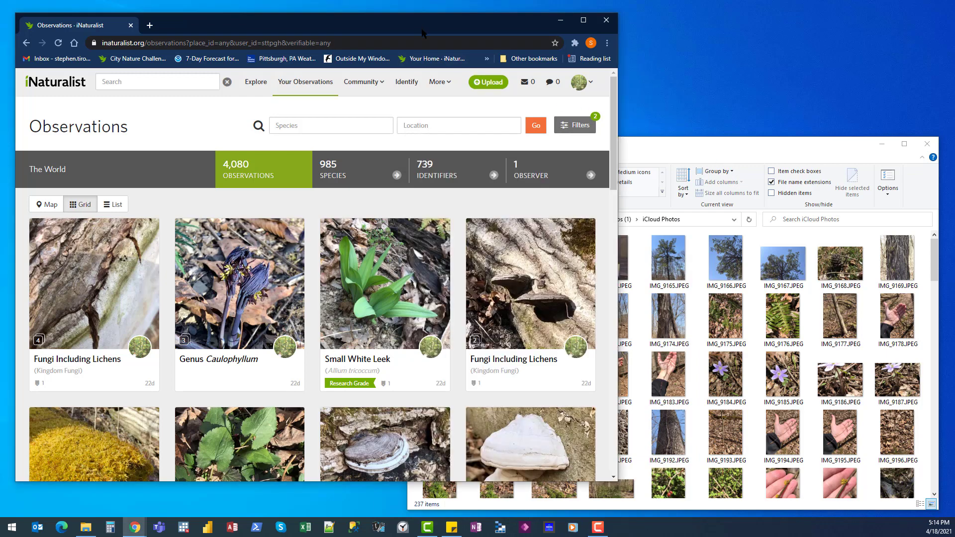
{"action": "left_click", "coordinate": [492, 82]}
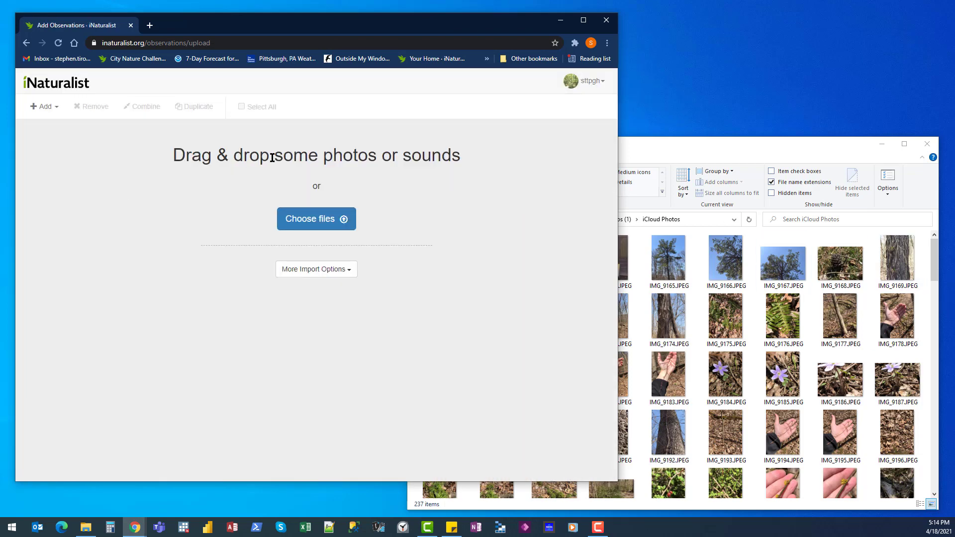
{"action": "left_click", "coordinate": [678, 143]}
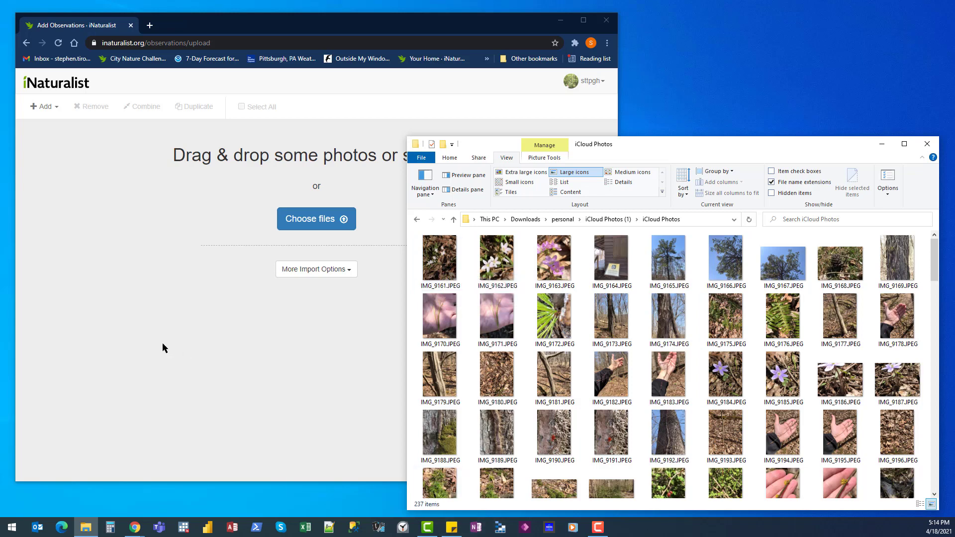
{"action": "mouse_move", "coordinate": [552, 339]}
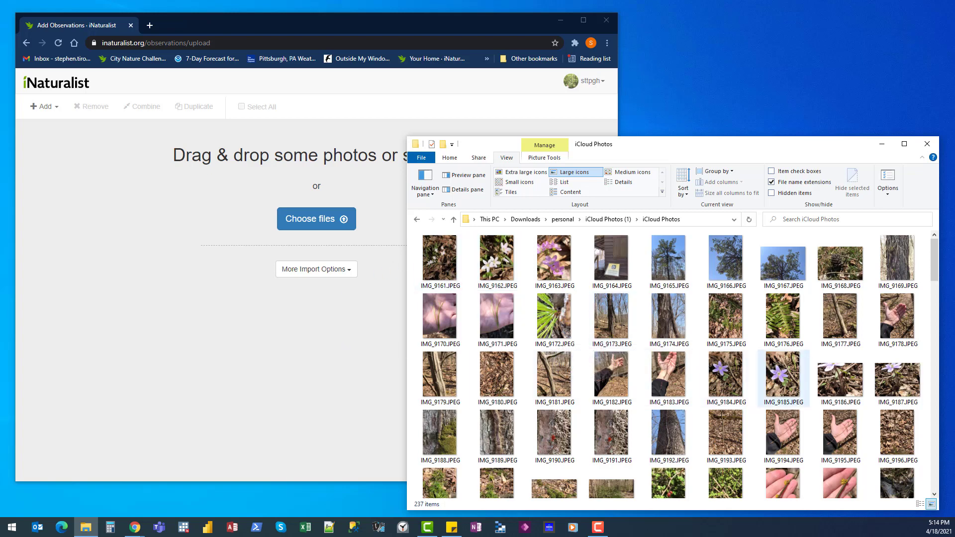
{"action": "mouse_move", "coordinate": [770, 357]}
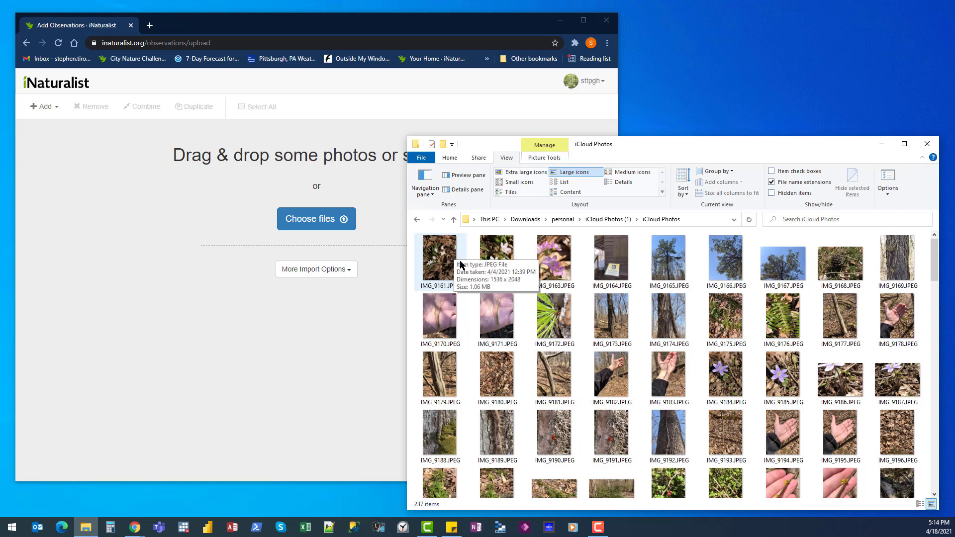
{"action": "left_click", "coordinate": [460, 278]}
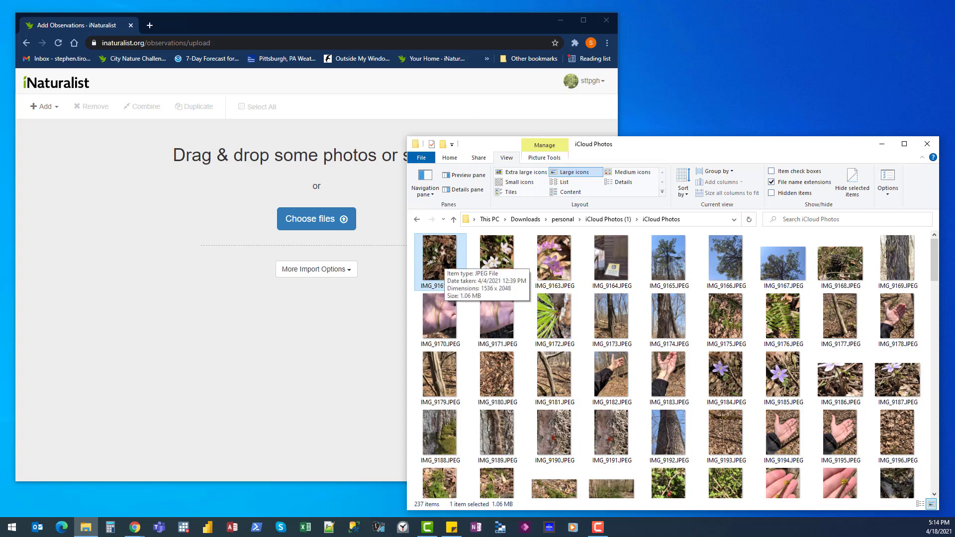
{"action": "left_click", "coordinate": [837, 433], "text": "shift"}
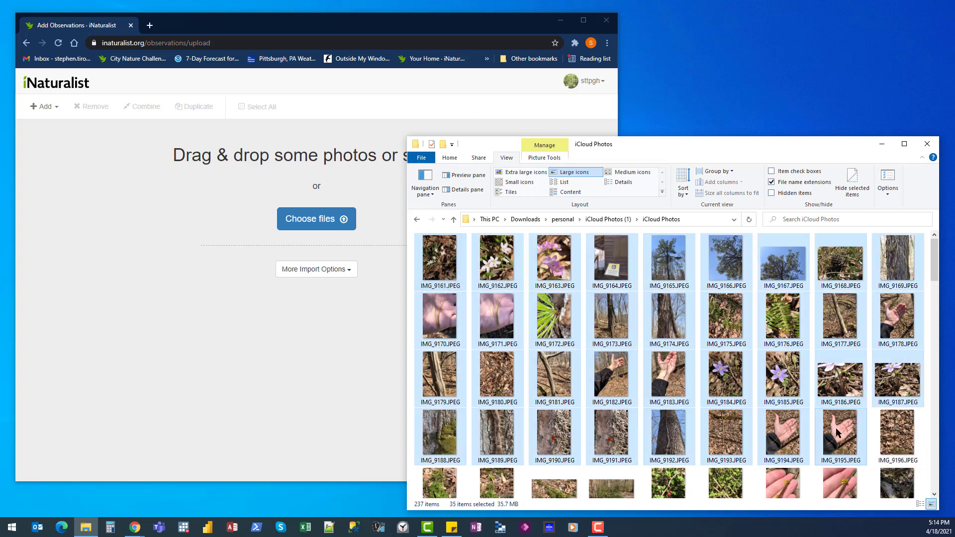
{"action": "left_click_drag", "start_coordinate": [837, 433], "coordinate": [165, 214]}
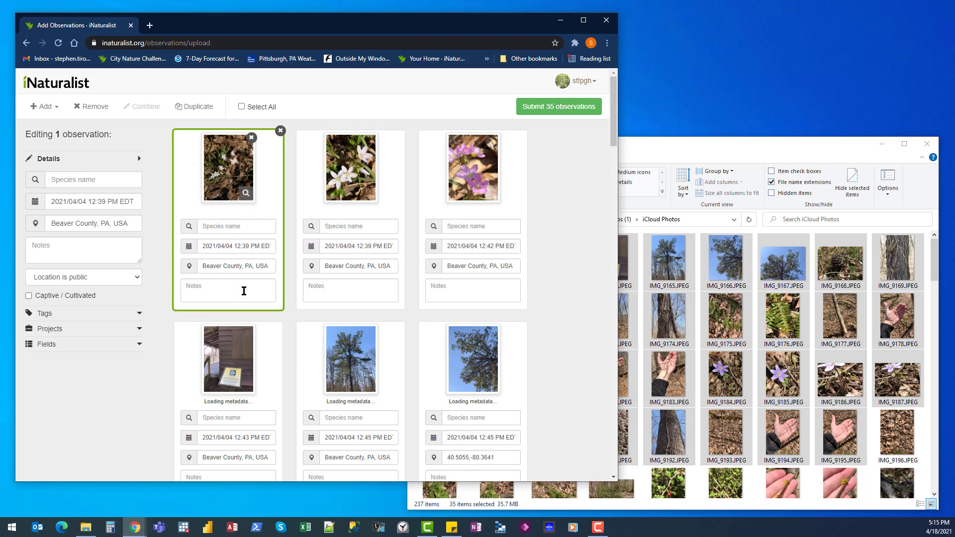
- Enlarge the page and look through the uploaded observation cards, checking their photos, dates and locations
{"action": "scroll", "coordinate": [397, 358], "scroll_direction": "down", "scroll_amount": 4}
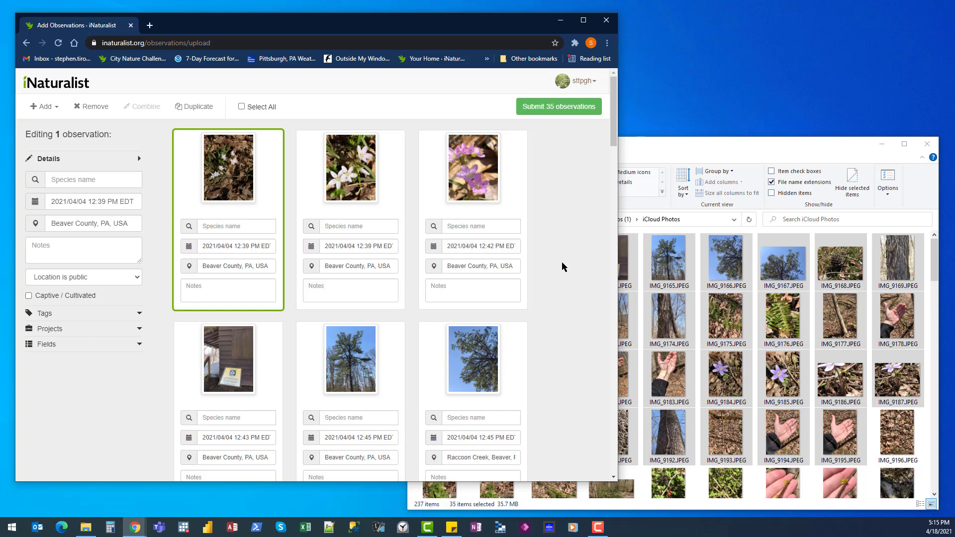
{"action": "key", "text": "ctrl+plus"}
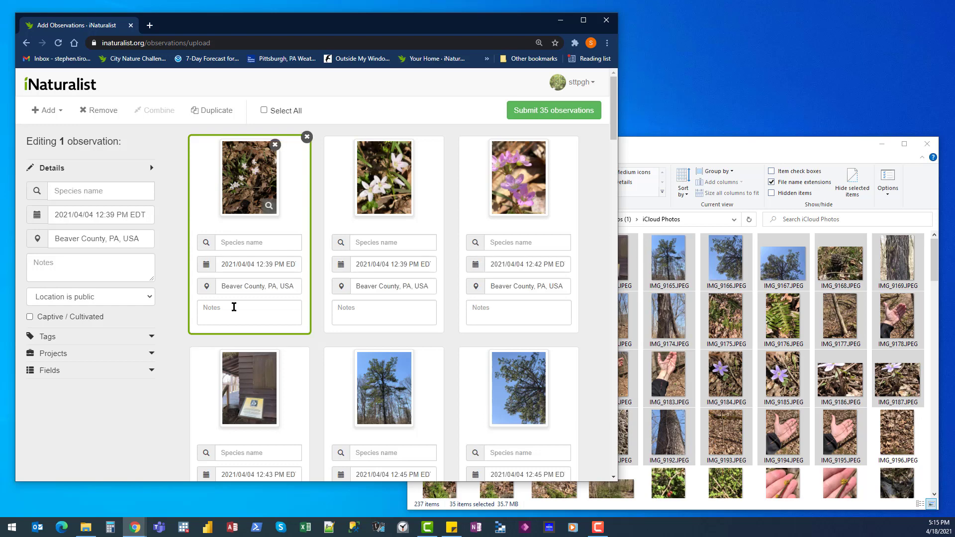
{"action": "scroll", "coordinate": [343, 345], "scroll_direction": "down", "scroll_amount": 3}
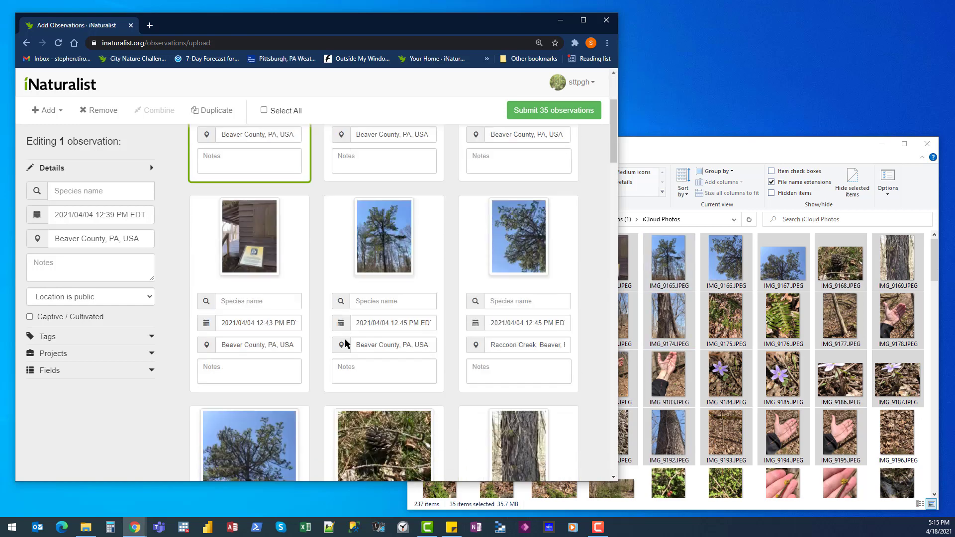
{"action": "scroll", "coordinate": [344, 338], "scroll_direction": "down", "scroll_amount": 5}
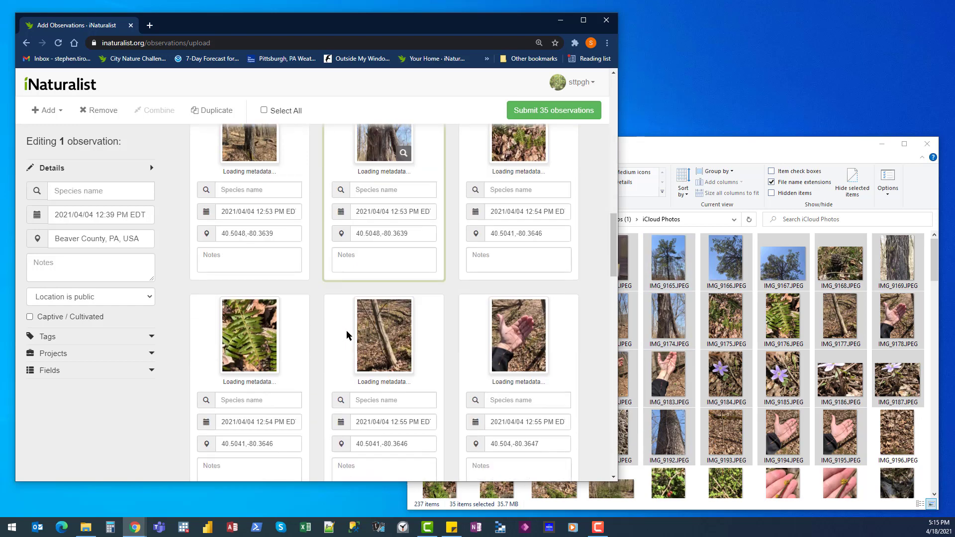
{"action": "scroll", "coordinate": [346, 330], "scroll_direction": "down", "scroll_amount": 10}
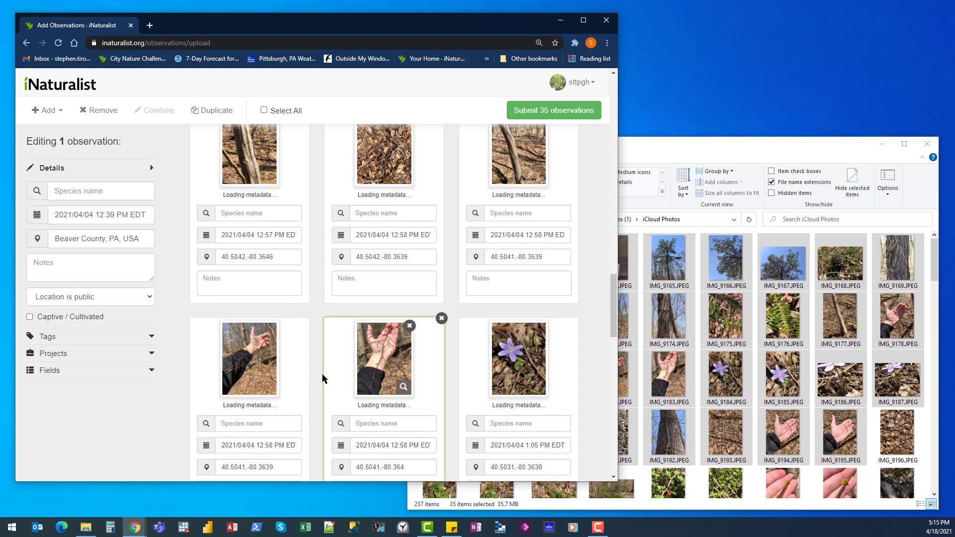
{"action": "scroll", "coordinate": [304, 394], "scroll_direction": "down", "scroll_amount": 4}
{"action": "scroll", "coordinate": [306, 392], "scroll_direction": "down", "scroll_amount": 4}
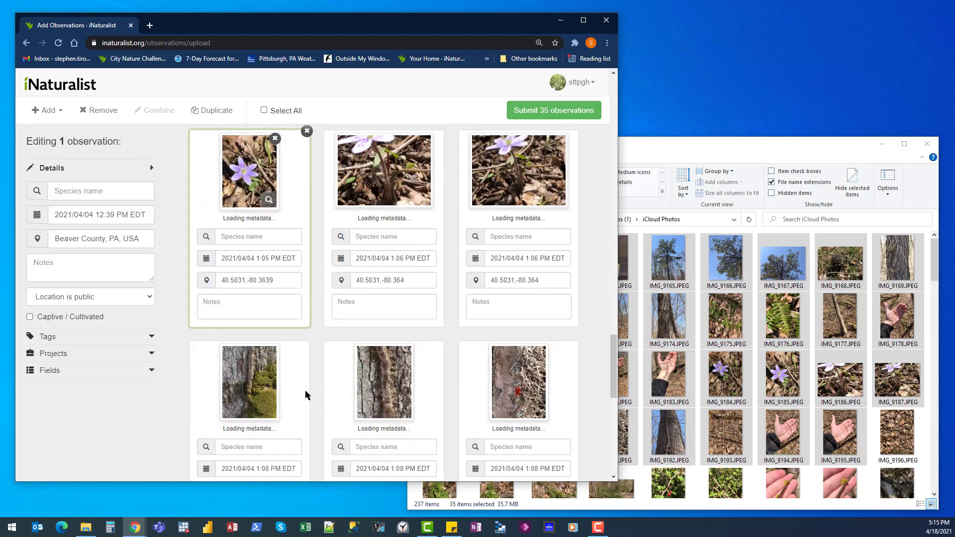
{"action": "scroll", "coordinate": [305, 387], "scroll_direction": "up", "scroll_amount": 10}
{"action": "scroll", "coordinate": [303, 376], "scroll_direction": "up", "scroll_amount": 15}
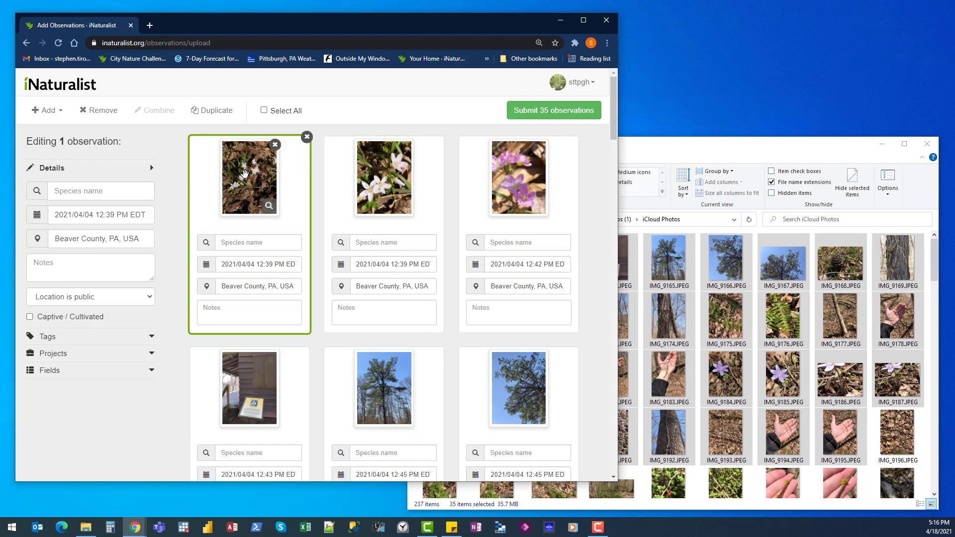
- Combine the first two white flower photos into one observation and view both photos enlarged
{"action": "left_click_drag", "start_coordinate": [245, 173], "coordinate": [368, 173]}
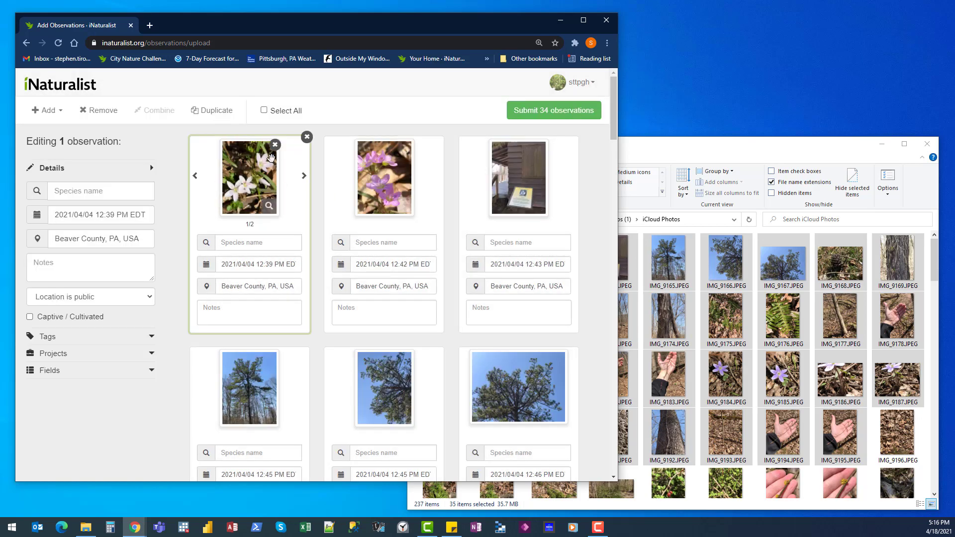
{"action": "left_click", "coordinate": [303, 178]}
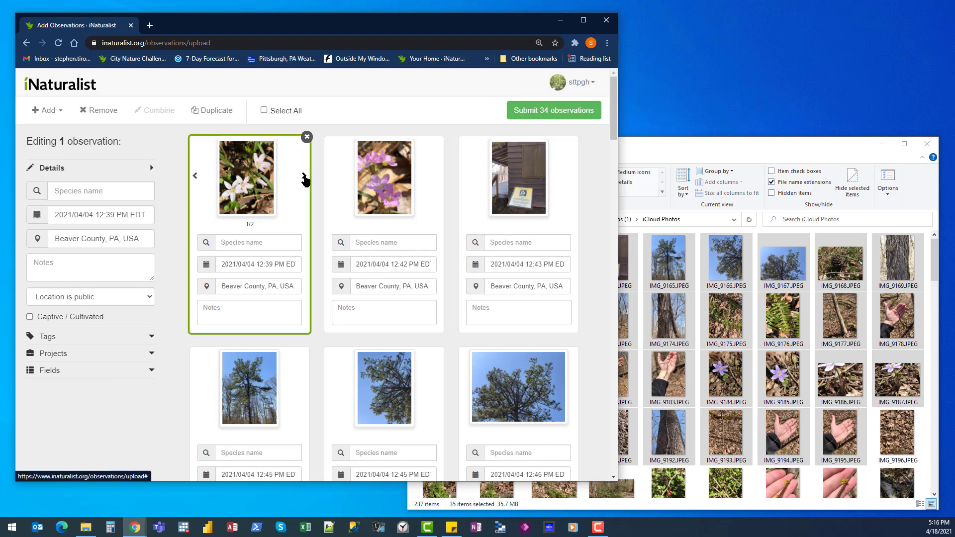
{"action": "left_click", "coordinate": [196, 178]}
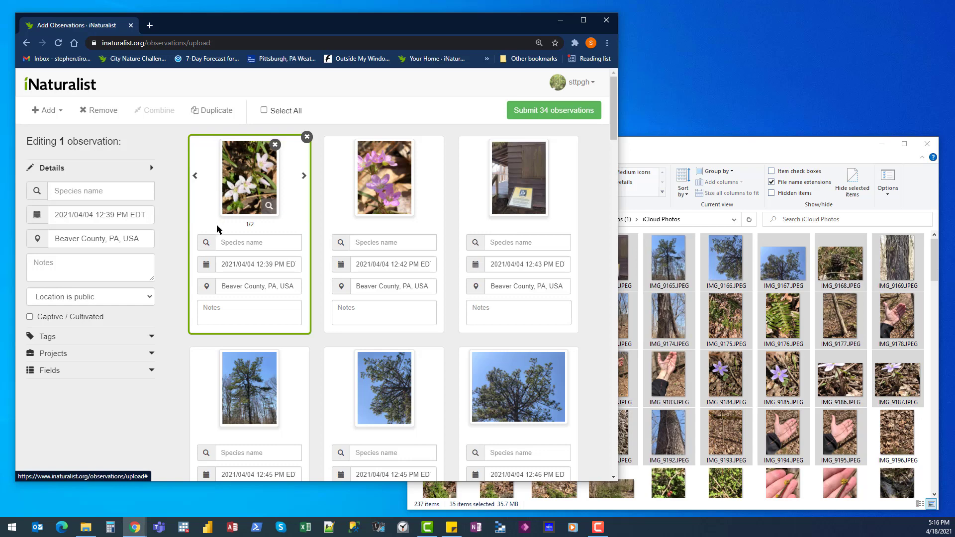
{"action": "left_click", "coordinate": [269, 207]}
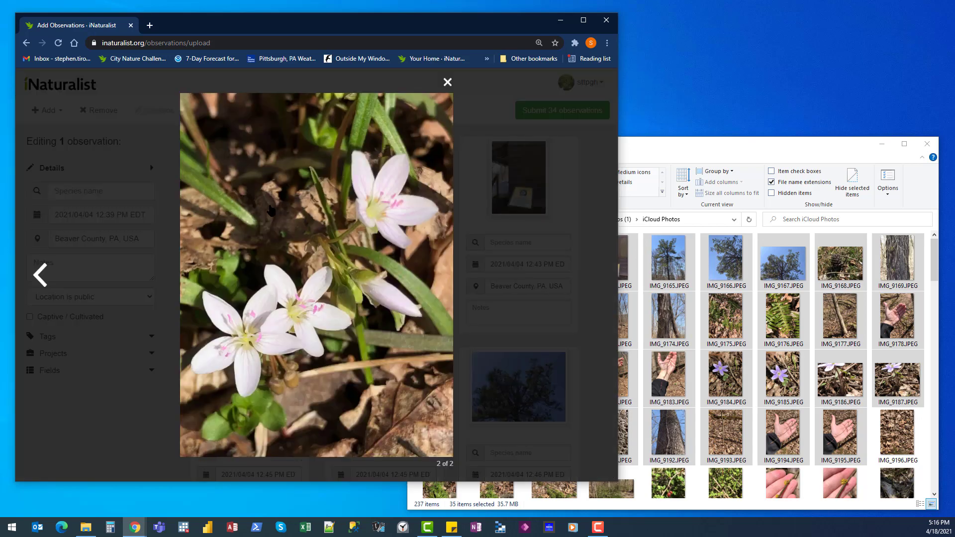
{"action": "left_click", "coordinate": [37, 276]}
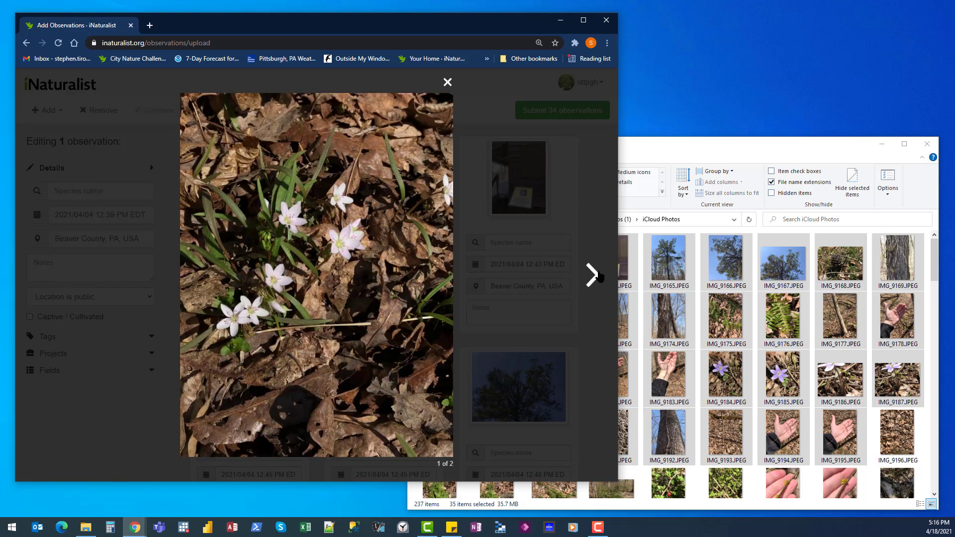
{"action": "left_click", "coordinate": [447, 81]}
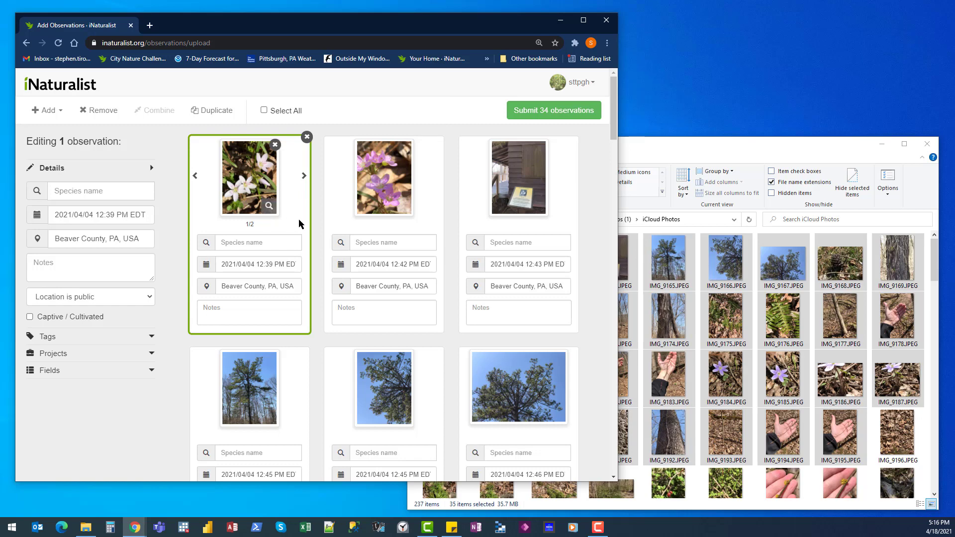
- Merge the pink flower photo into the white flower observation and page through its photos
{"action": "left_click_drag", "start_coordinate": [380, 176], "coordinate": [241, 180]}
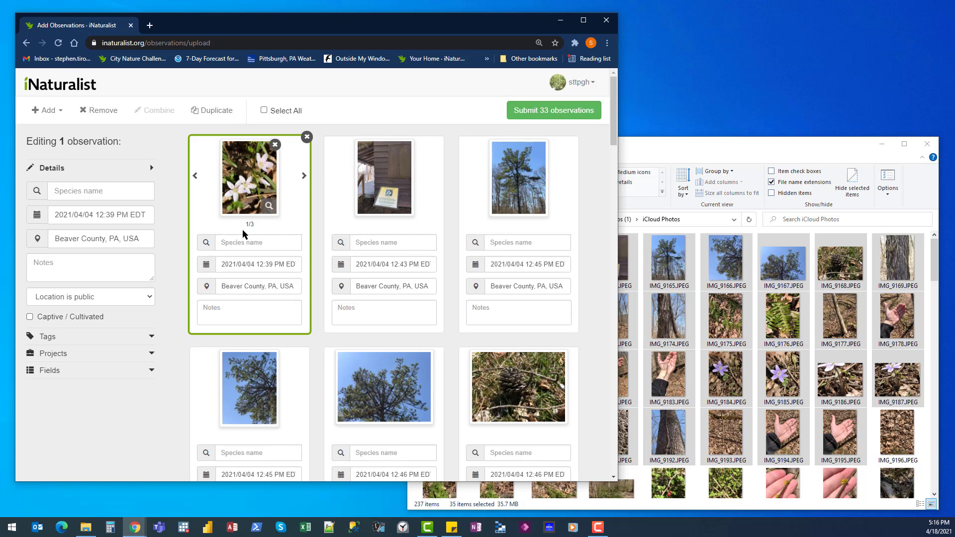
{"action": "left_click", "coordinate": [305, 178]}
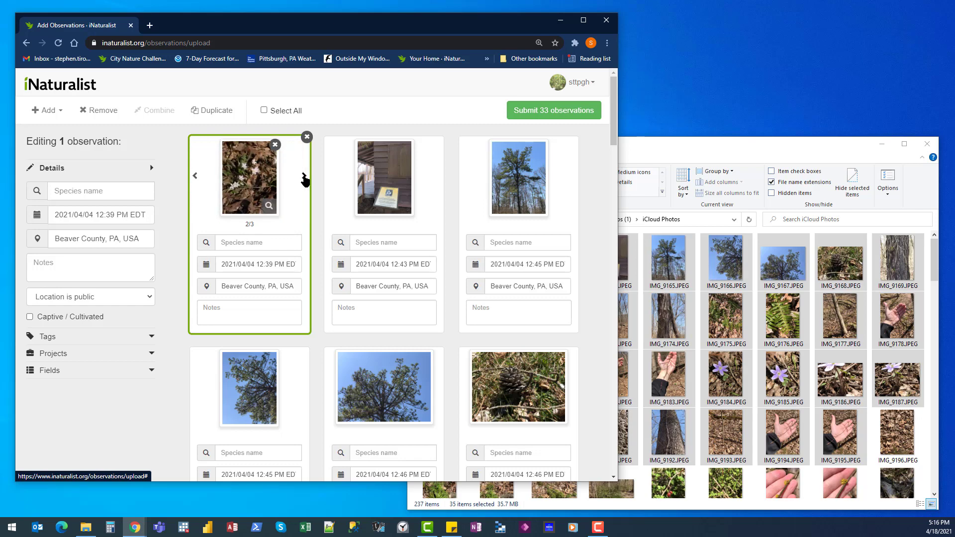
{"action": "left_click", "coordinate": [305, 178]}
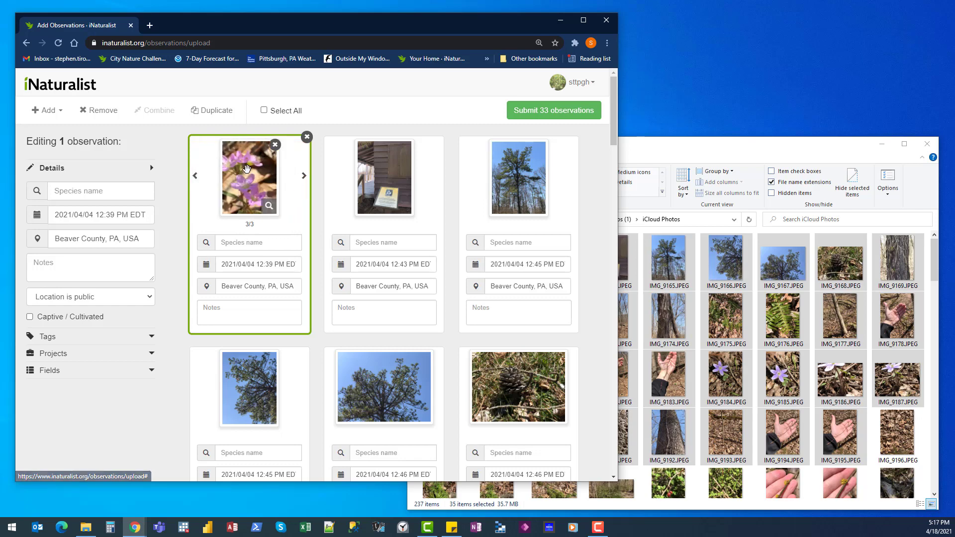
- Separate the pink flower photo back into its own observation and page through the remaining white flower photos
{"action": "left_click_drag", "start_coordinate": [242, 169], "coordinate": [317, 169]}
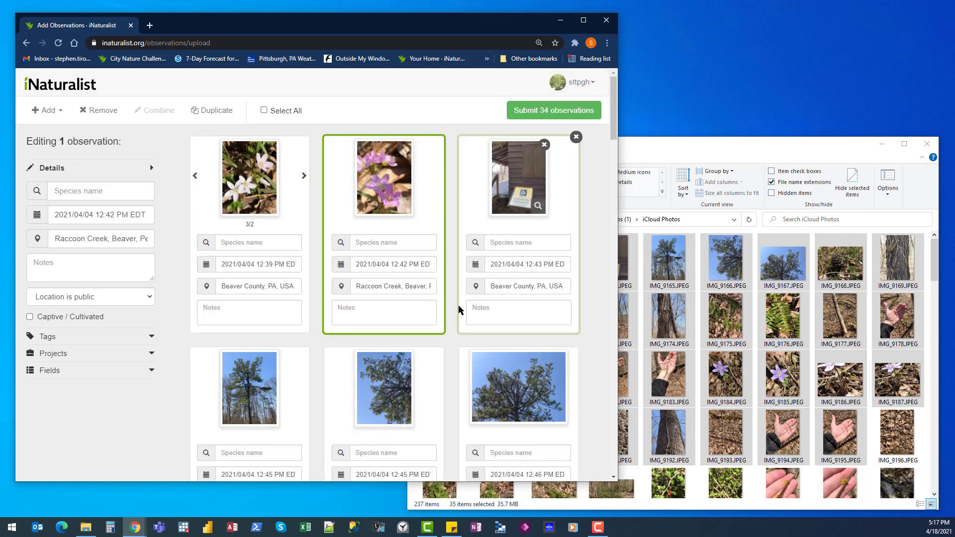
{"action": "left_click", "coordinate": [314, 186]}
{"action": "left_click", "coordinate": [195, 176]}
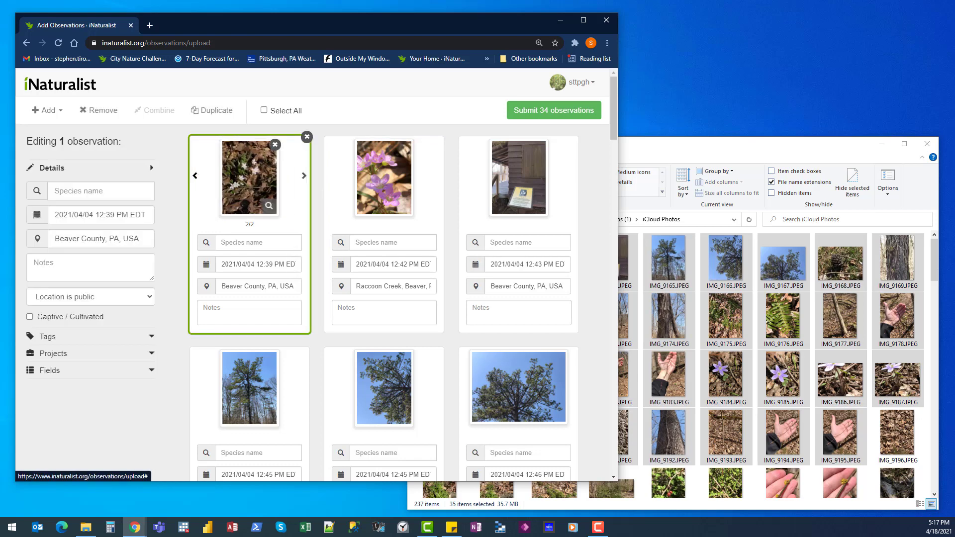
{"action": "left_click", "coordinate": [194, 176]}
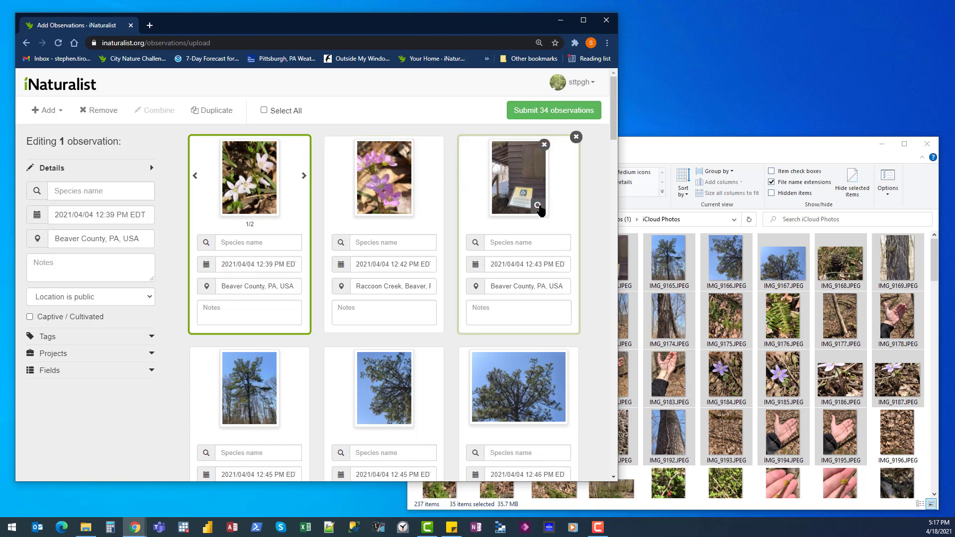
- Remove the observation showing the yellow sign beside the wooden building
{"action": "left_click", "coordinate": [563, 177]}
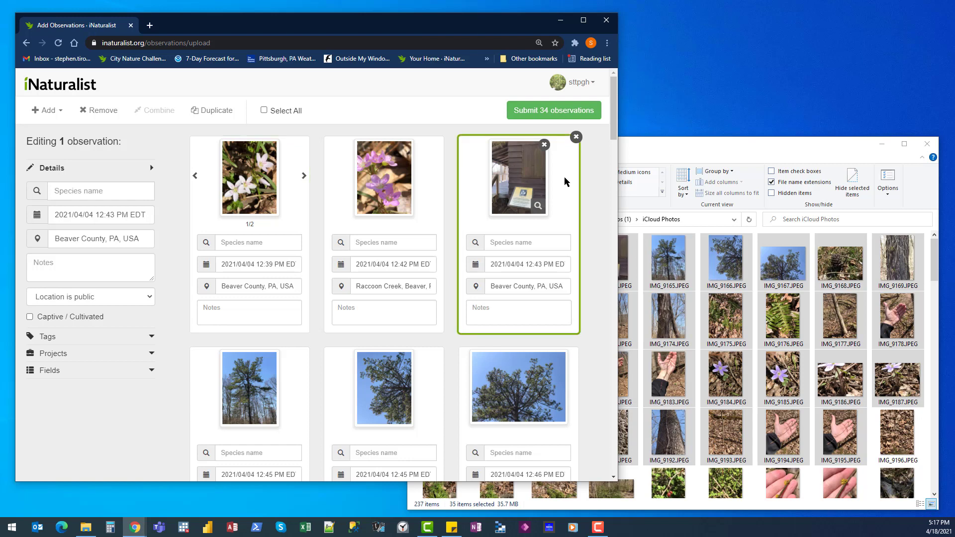
{"action": "left_click", "coordinate": [576, 140]}
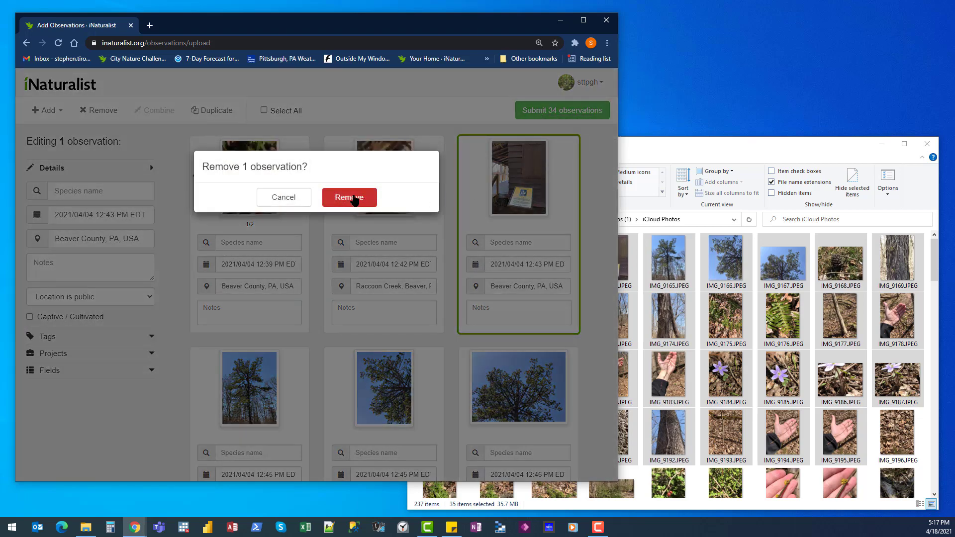
{"action": "left_click", "coordinate": [353, 198]}
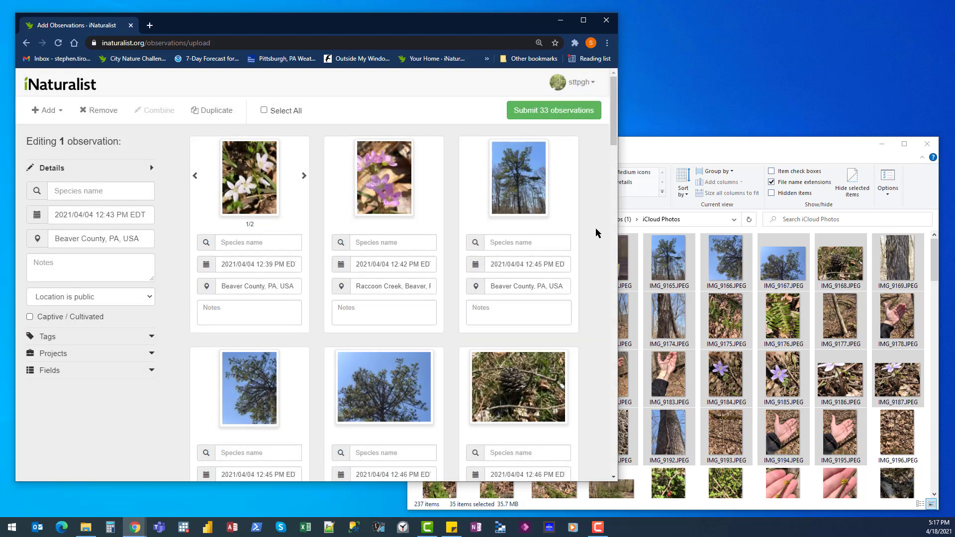
- Remove the observation with the portrait-format close view of the tree's crown, first in the second row
{"action": "mouse_move", "coordinate": [289, 376]}
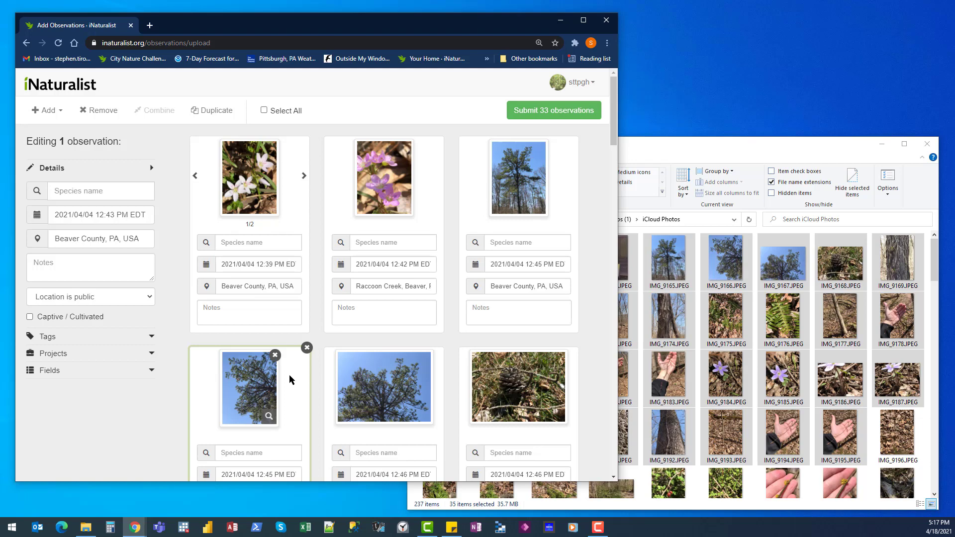
{"action": "left_click", "coordinate": [306, 349]}
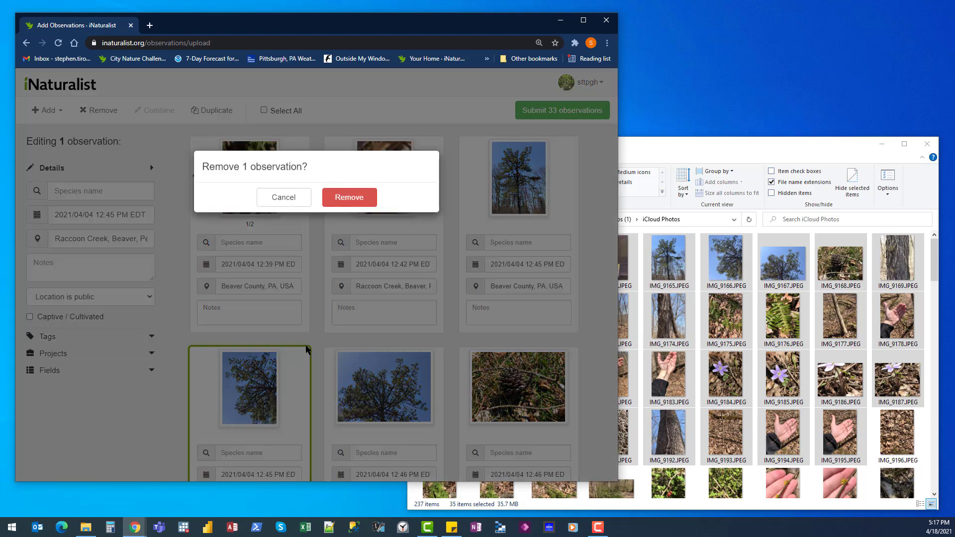
{"action": "left_click", "coordinate": [349, 198]}
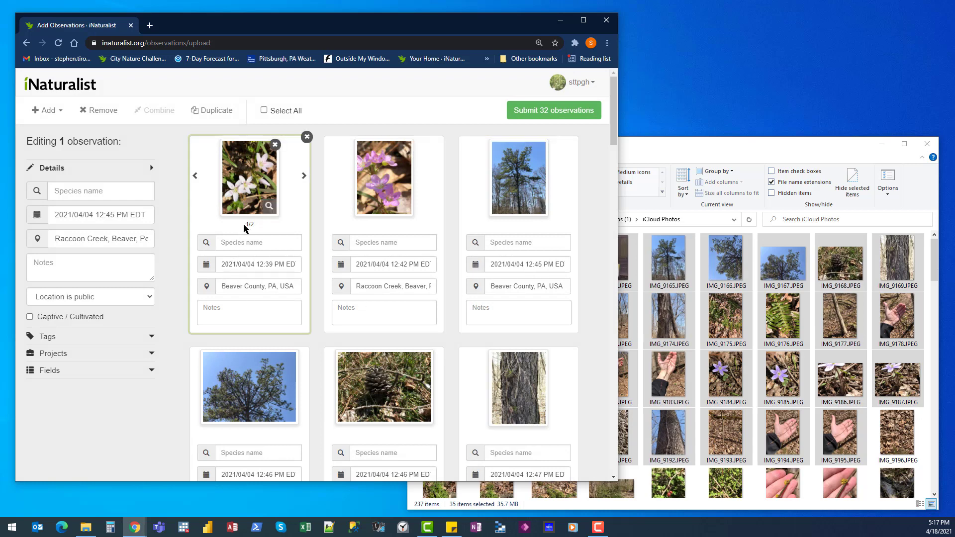
{"action": "scroll", "coordinate": [486, 382], "scroll_direction": "down", "scroll_amount": 8}
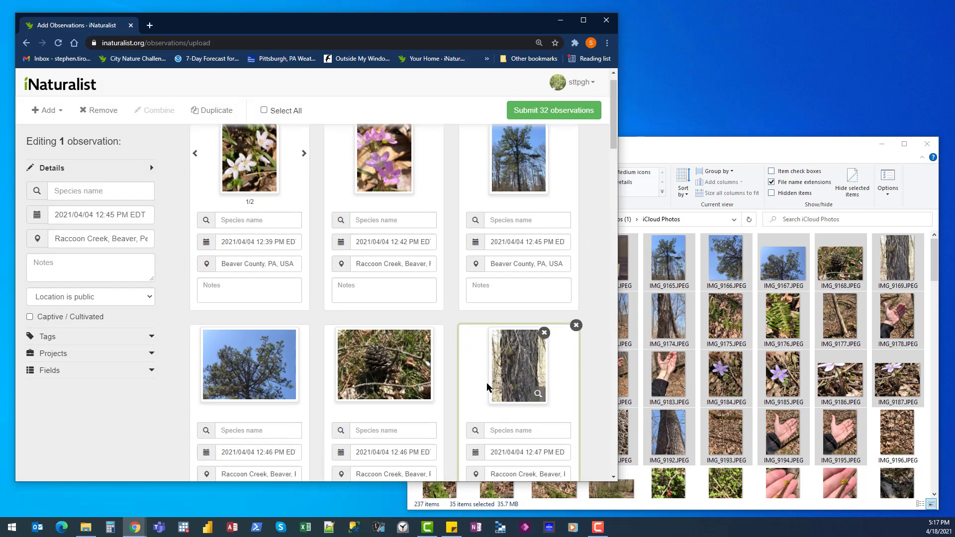
{"action": "scroll", "coordinate": [486, 383], "scroll_direction": "up", "scroll_amount": 8}
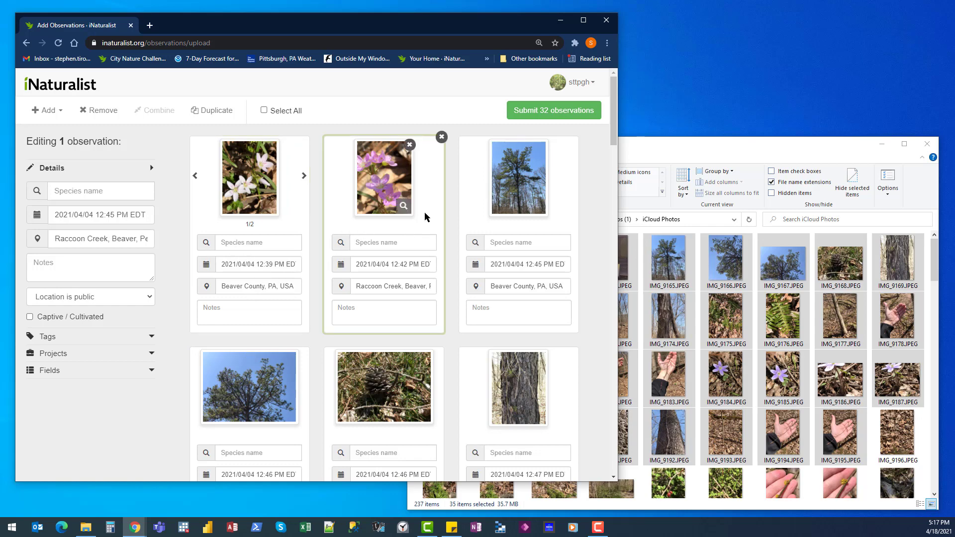
- Identify the white flower observation as Virginia Spring Beauty from the suggested species
{"action": "left_click", "coordinate": [227, 243]}
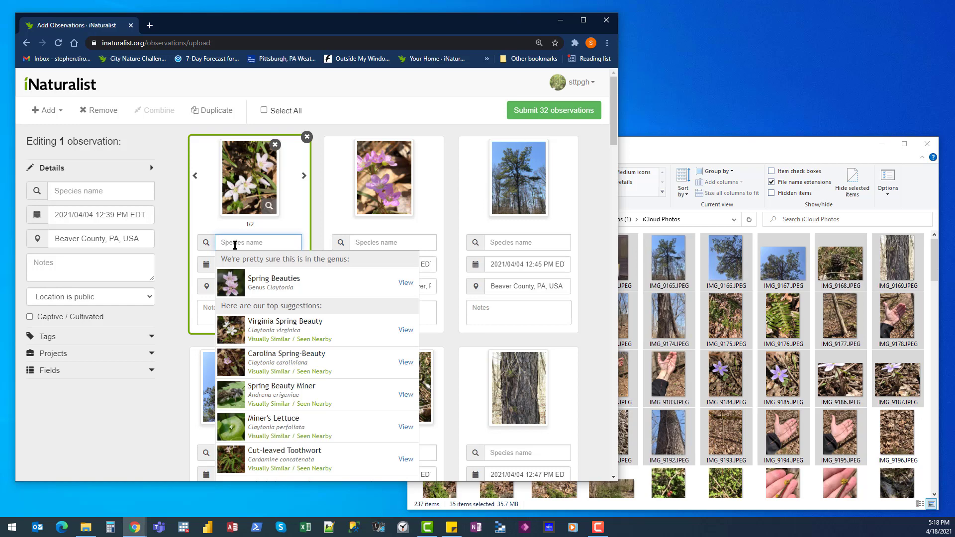
{"action": "left_click", "coordinate": [318, 330]}
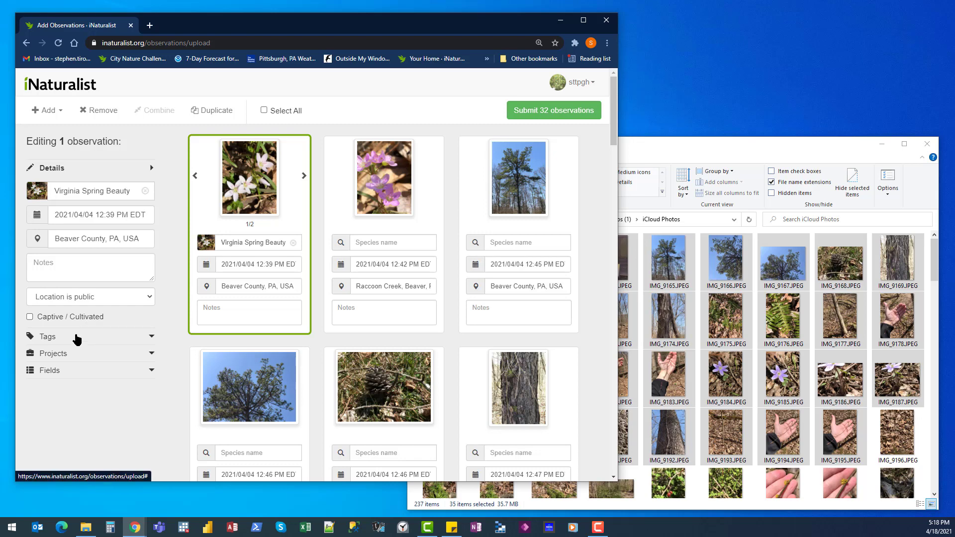
- Add the white flower observation to the Pennsylvania Master Naturalist project and reselect its card
{"action": "left_click", "coordinate": [152, 355]}
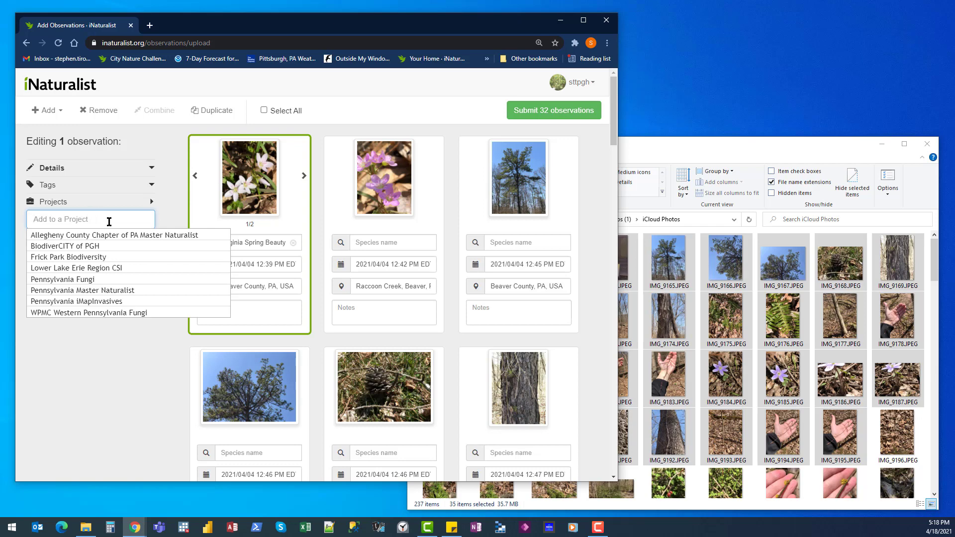
{"action": "left_click", "coordinate": [113, 295]}
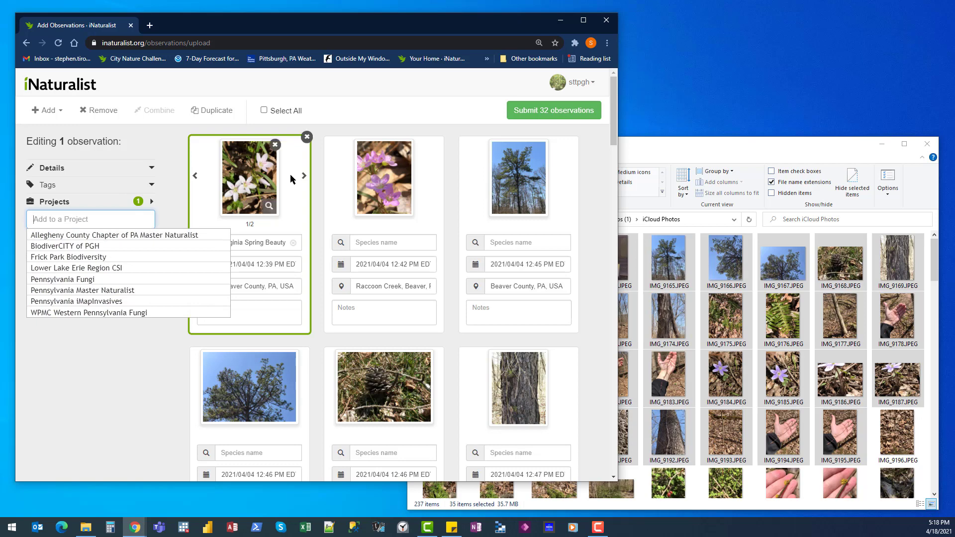
{"action": "left_click", "coordinate": [175, 166]}
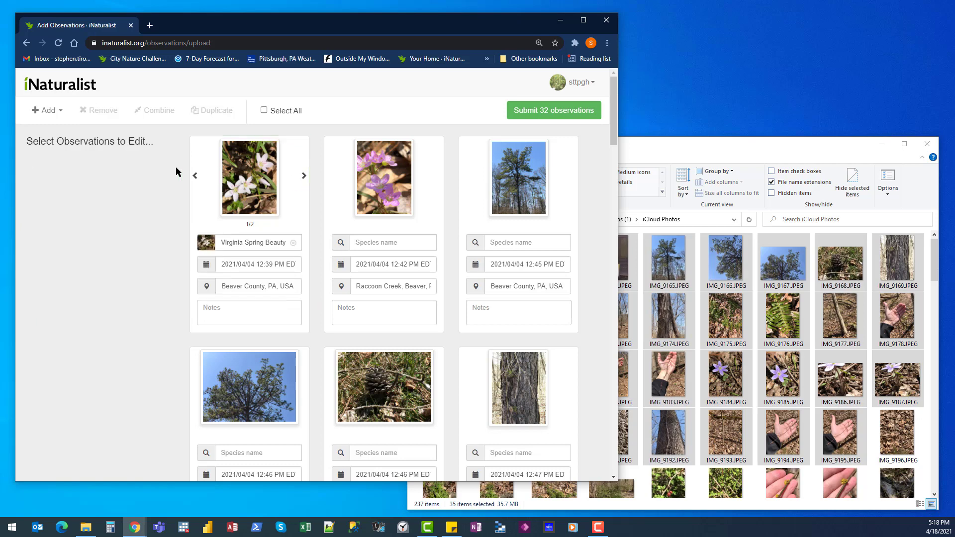
{"action": "left_click", "coordinate": [231, 215]}
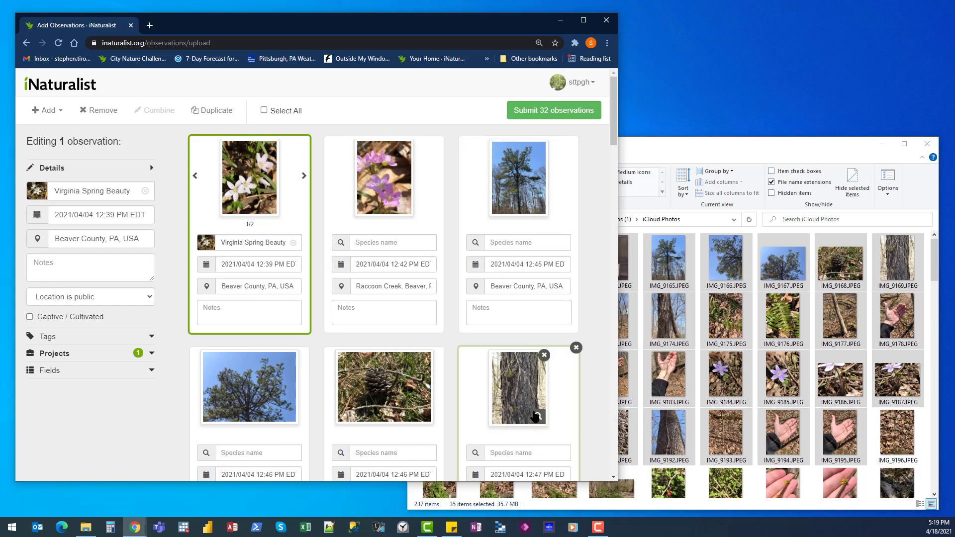
- Merge the bark, pine cone, tree crown and two needles-in-hand photos into the pine tree observation
{"action": "left_click_drag", "start_coordinate": [530, 398], "coordinate": [381, 395]}
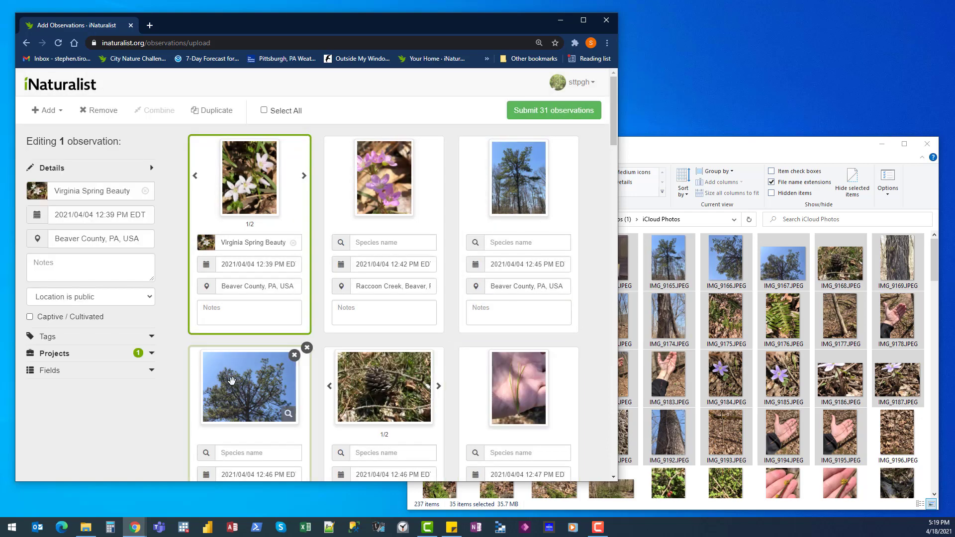
{"action": "left_click_drag", "start_coordinate": [232, 381], "coordinate": [356, 388]}
{"action": "left_click_drag", "start_coordinate": [249, 382], "coordinate": [512, 193]}
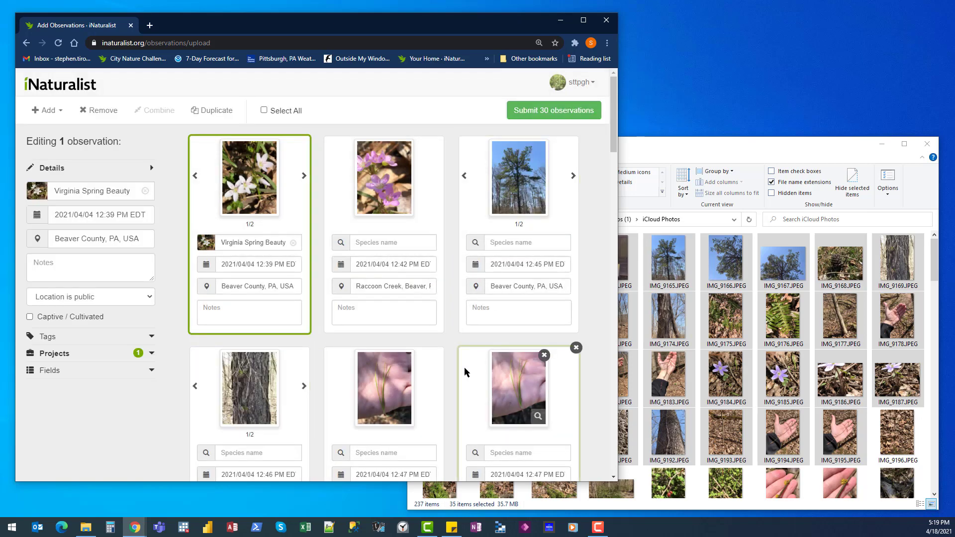
{"action": "left_click_drag", "start_coordinate": [244, 390], "coordinate": [512, 192]}
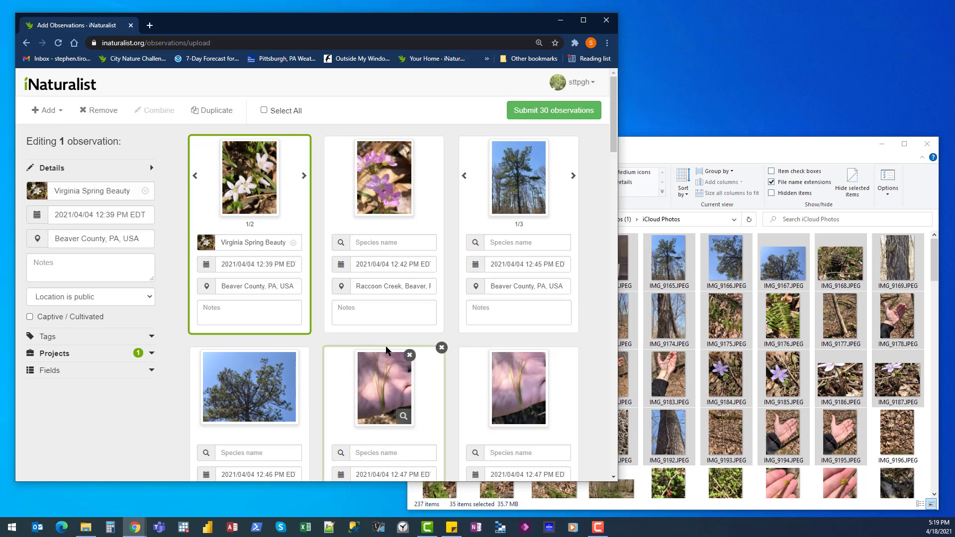
{"action": "left_click_drag", "start_coordinate": [236, 386], "coordinate": [494, 183]}
- Remove the observation with the blurry close-up of the hand, first in the second row
{"action": "left_click", "coordinate": [441, 348]}
{"action": "left_click", "coordinate": [307, 347]}
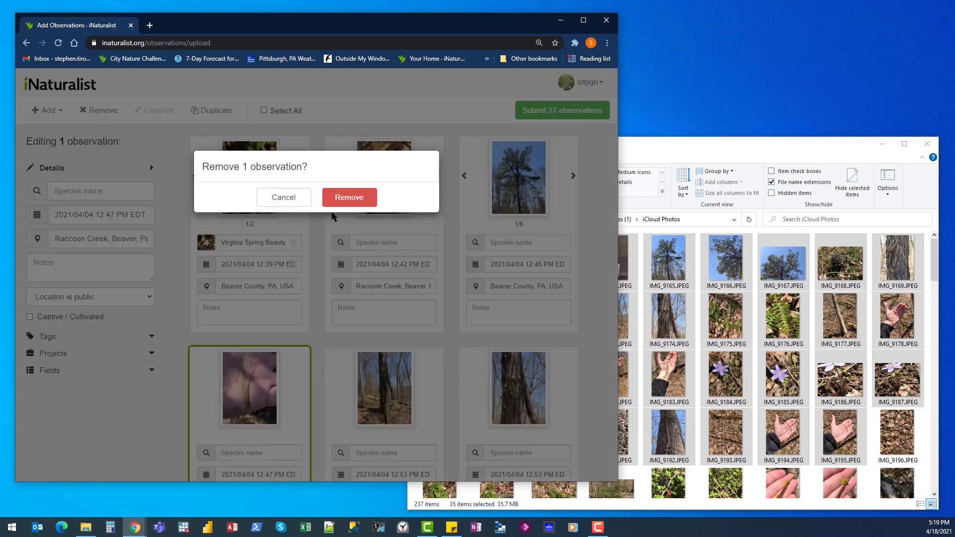
{"action": "left_click", "coordinate": [349, 196]}
- Group the shaggy bark trunk photos, the fern photos and the first slender trunk photos into one observation each
{"action": "left_click_drag", "start_coordinate": [250, 388], "coordinate": [514, 192]}
{"action": "scroll", "coordinate": [519, 348], "scroll_direction": "down", "scroll_amount": 4}
{"action": "left_click_drag", "start_coordinate": [250, 390], "coordinate": [511, 188]}
{"action": "left_click_drag", "start_coordinate": [250, 395], "coordinate": [512, 191]}
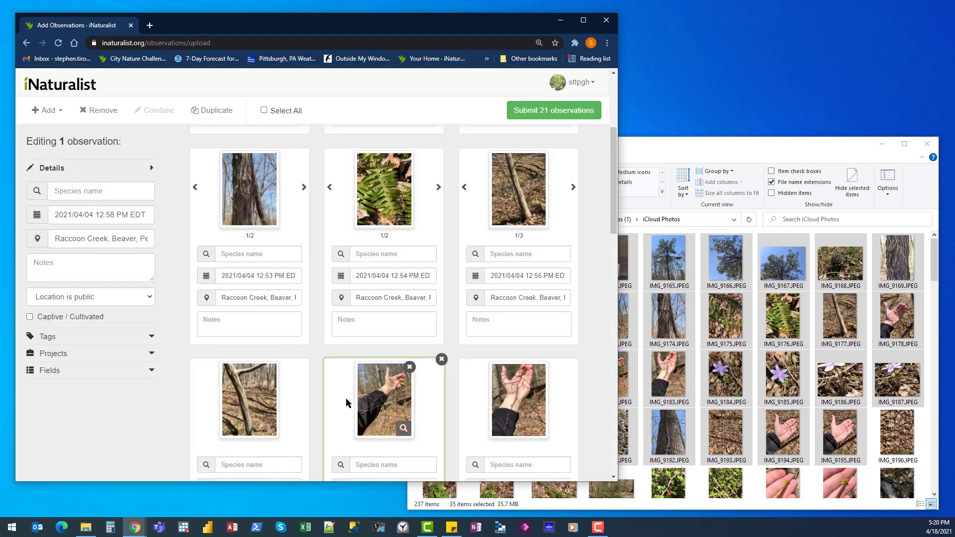
- Merge the two outstretched-hand photos into the 12:58 PM slender trunk observation and combine the purple flower photos
{"action": "left_click_drag", "start_coordinate": [386, 406], "coordinate": [252, 403]}
{"action": "left_click_drag", "start_coordinate": [386, 400], "coordinate": [252, 402]}
{"action": "left_click_drag", "start_coordinate": [518, 398], "coordinate": [393, 399]}
{"action": "scroll", "coordinate": [518, 393], "scroll_direction": "down", "scroll_amount": 3}
{"action": "left_click_drag", "start_coordinate": [520, 246], "coordinate": [398, 264]}
- Remove two unwanted observations following the purple flowers, including the grey trunk with green moss
{"action": "scroll", "coordinate": [331, 308], "scroll_direction": "down", "scroll_amount": 4}
{"action": "scroll", "coordinate": [331, 307], "scroll_direction": "up", "scroll_amount": 6}
{"action": "scroll", "coordinate": [331, 307], "scroll_direction": "down", "scroll_amount": 4}
{"action": "left_click", "coordinate": [576, 140]}
{"action": "left_click", "coordinate": [349, 196]}
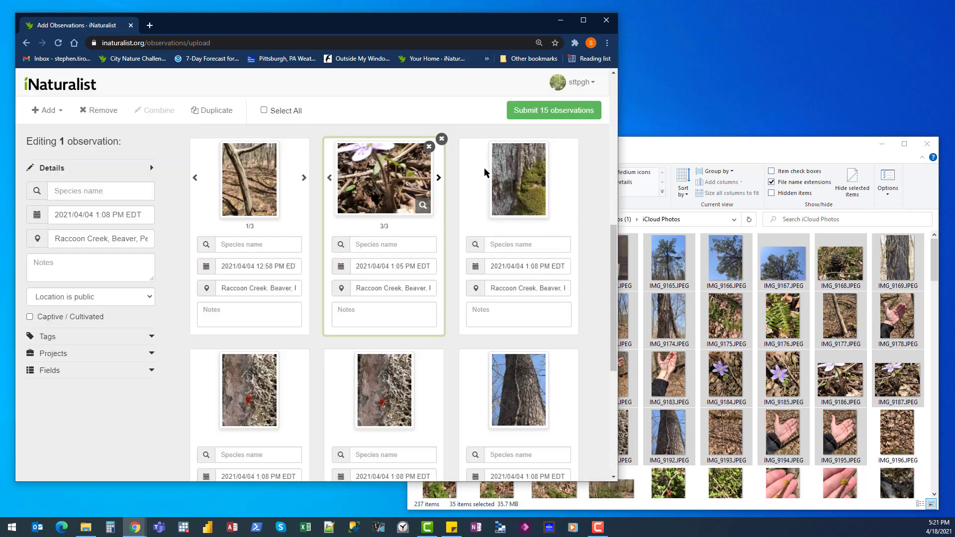
{"action": "left_click", "coordinate": [576, 139]}
{"action": "left_click", "coordinate": [349, 196]}
- Merge the two red mite photos into one observation and remove the following tall tree trunk observation
{"action": "left_click_drag", "start_coordinate": [249, 390], "coordinate": [517, 189]}
{"action": "left_click", "coordinate": [306, 350]}
{"action": "left_click", "coordinate": [349, 196]}
- Remove the leaf-litter observation and reduce the remaining open-hand photos to a single observation
{"action": "left_click", "coordinate": [306, 350]}
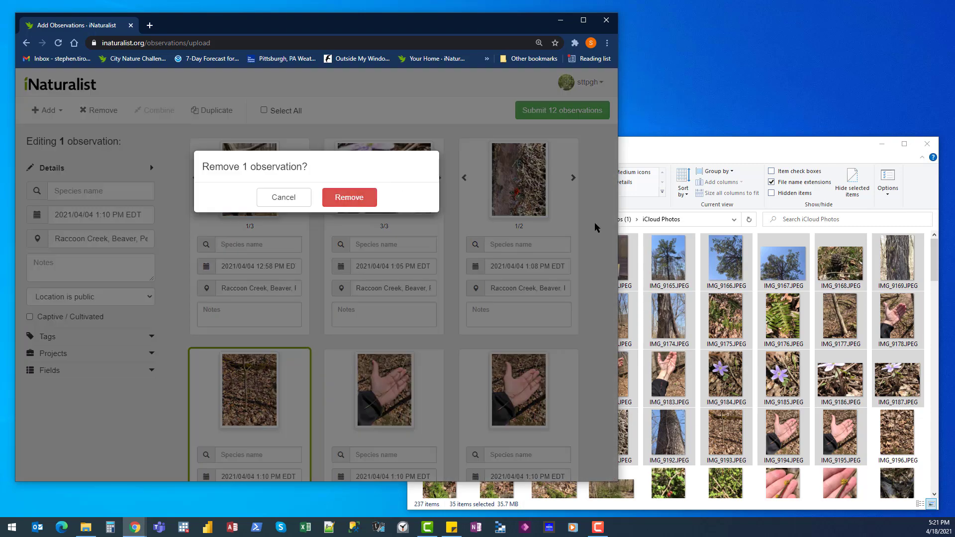
{"action": "left_click", "coordinate": [595, 222]}
{"action": "scroll", "coordinate": [428, 298], "scroll_direction": "down", "scroll_amount": 2}
{"action": "left_click", "coordinate": [441, 274]}
{"action": "left_click", "coordinate": [344, 199]}
- Identify the pink flower observation as Virginia Spring Beauty and the pine tree observation as Pitch Pine
{"action": "scroll", "coordinate": [343, 328], "scroll_direction": "up", "scroll_amount": 5}
{"action": "left_click", "coordinate": [330, 350]}
{"action": "scroll", "coordinate": [278, 388], "scroll_direction": "up", "scroll_amount": 1}
{"action": "scroll", "coordinate": [597, 250], "scroll_direction": "up", "scroll_amount": 4}
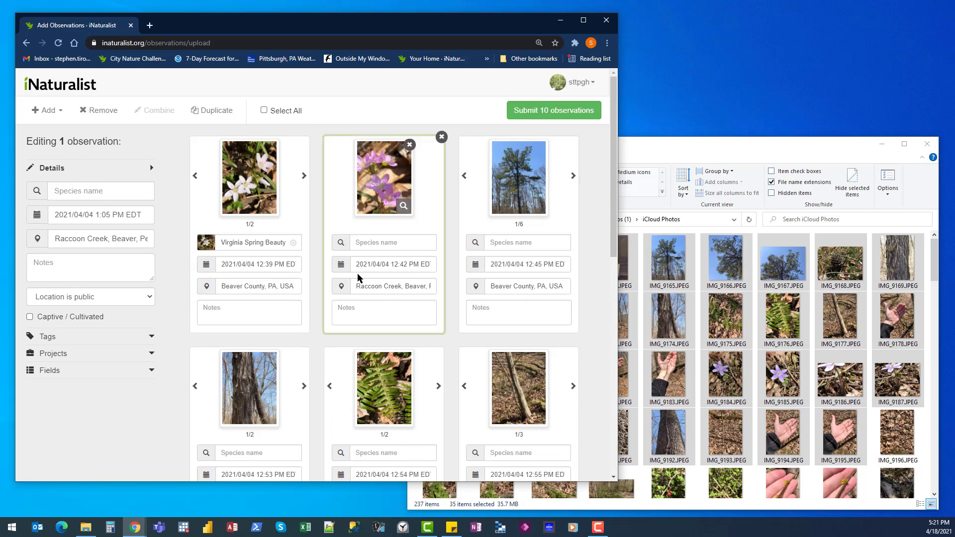
{"action": "left_click", "coordinate": [385, 245]}
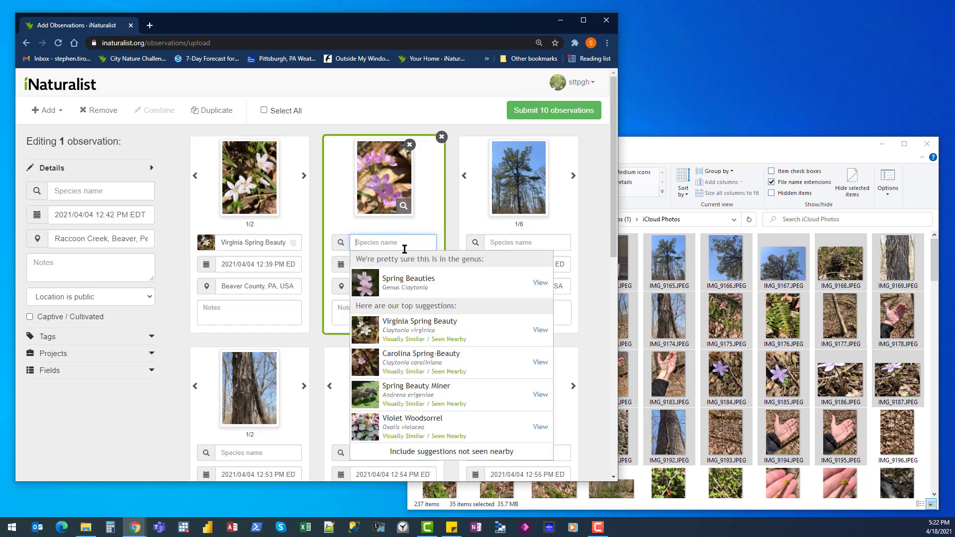
{"action": "left_click", "coordinate": [426, 326]}
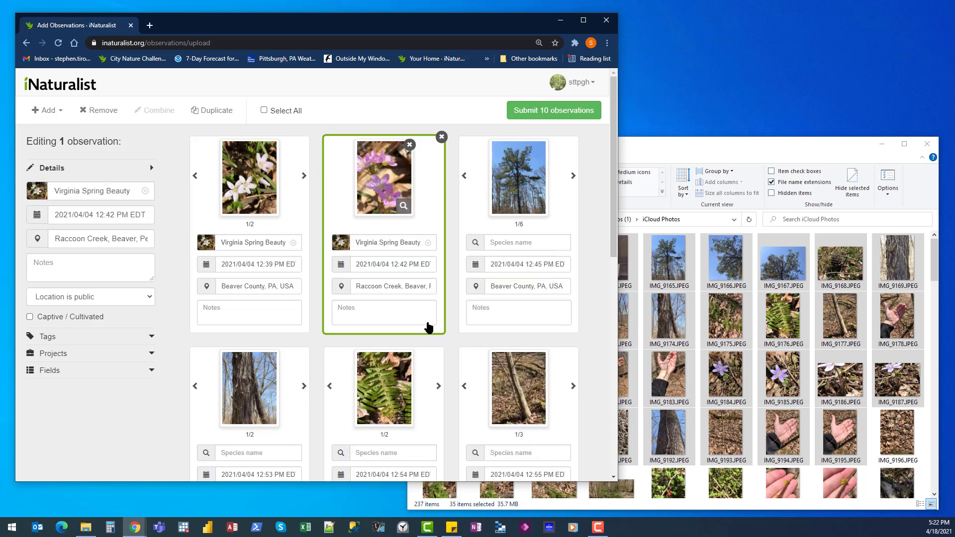
{"action": "left_click", "coordinate": [515, 243]}
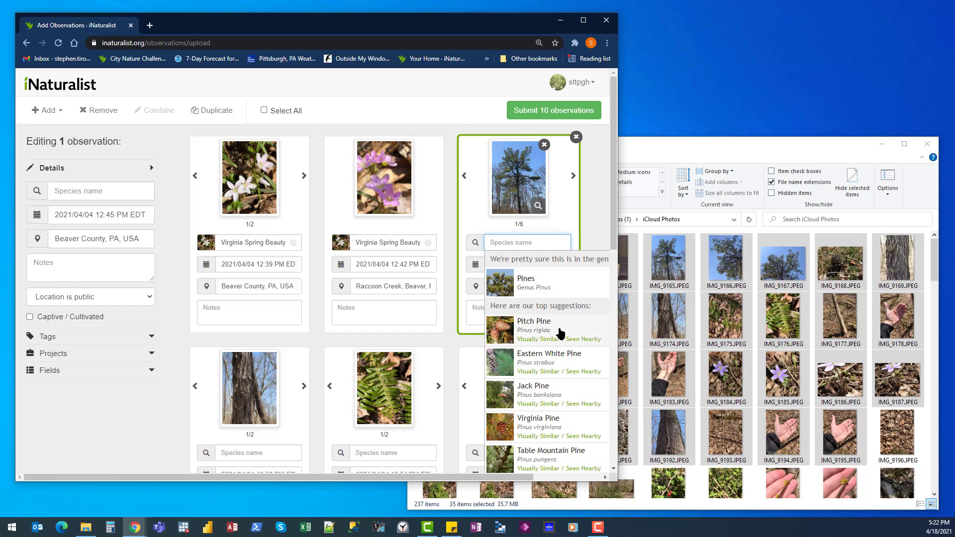
{"action": "left_click", "coordinate": [529, 332]}
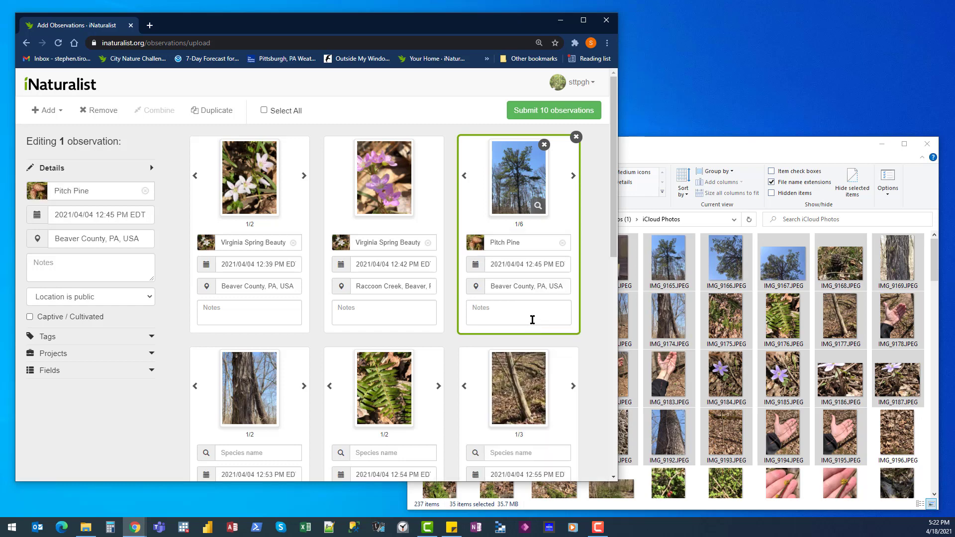
- Identify the second-row observations as Shagbark Hickory, Christmas Fern and American Hornbeam, and the third-row ones as American Hornbeam, Hepaticas and True Velvet Mites
{"action": "left_click", "coordinate": [246, 399]}
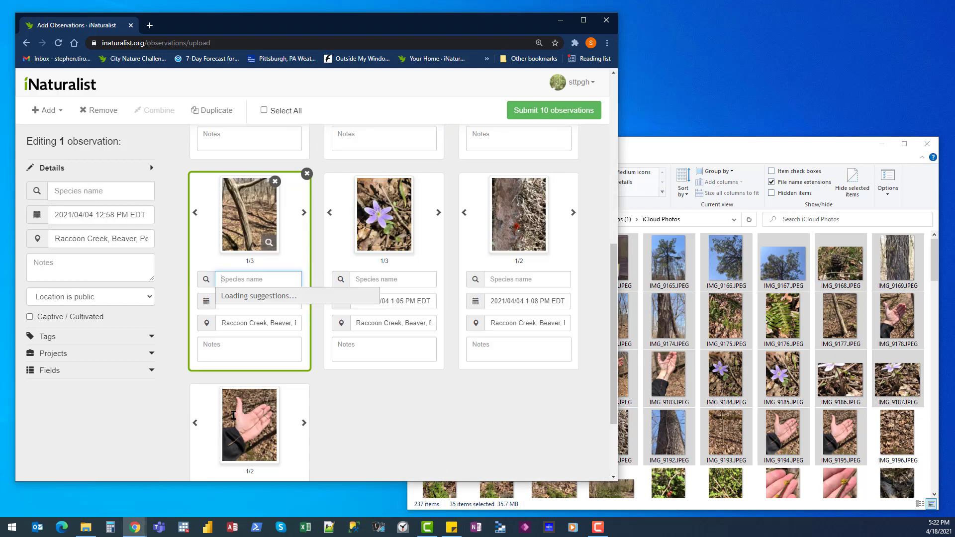
{"action": "left_click", "coordinate": [278, 351]}
{"action": "left_click", "coordinate": [392, 267]}
{"action": "left_click", "coordinate": [448, 310]}
{"action": "left_click", "coordinate": [527, 267]}
{"action": "left_click", "coordinate": [537, 306]}
- Examine the species suggestions and enlarged photos of the last observation, showing the open hand
{"action": "scroll", "coordinate": [537, 306], "scroll_direction": "down", "scroll_amount": 2}
{"action": "left_click", "coordinate": [245, 380]}
{"action": "scroll", "coordinate": [472, 358], "scroll_direction": "down", "scroll_amount": 4}
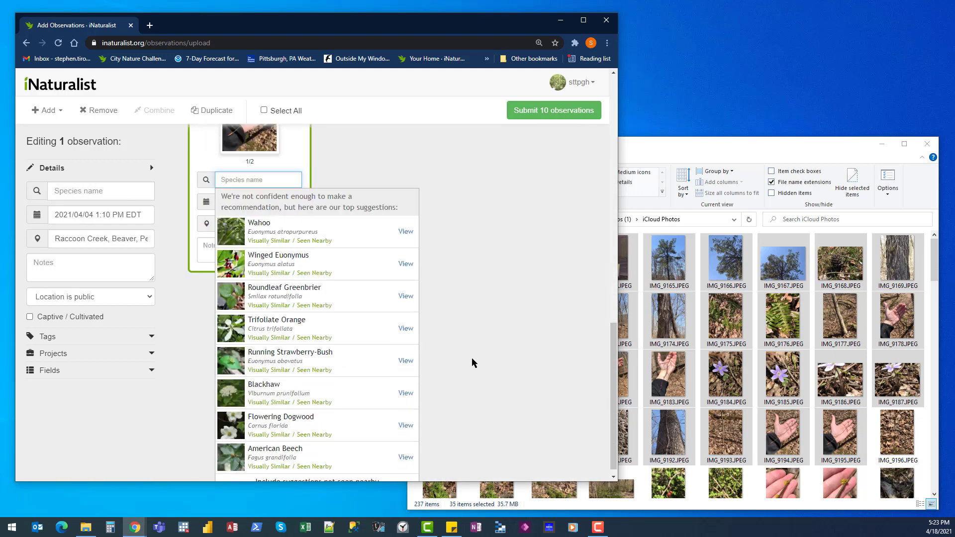
{"action": "scroll", "coordinate": [472, 359], "scroll_direction": "up", "scroll_amount": 4}
{"action": "left_click", "coordinate": [380, 375]}
{"action": "left_click", "coordinate": [271, 278]}
{"action": "left_click", "coordinate": [269, 342]}
{"action": "left_click", "coordinate": [595, 275]}
{"action": "left_click", "coordinate": [40, 275]}
{"action": "left_click", "coordinate": [139, 248]}
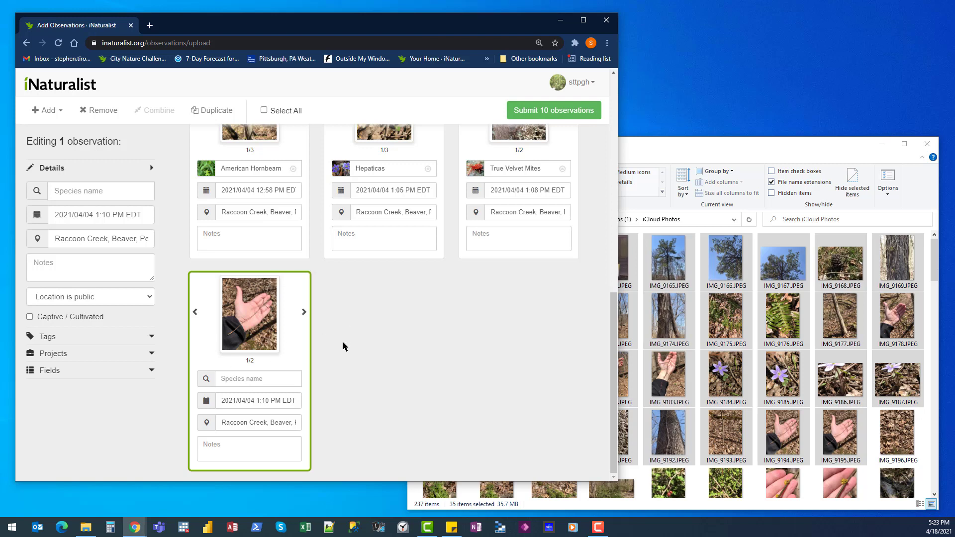
- Search the species names for "american bee" and identify the open-hand observation as American Beech
{"action": "left_click", "coordinate": [289, 381]}
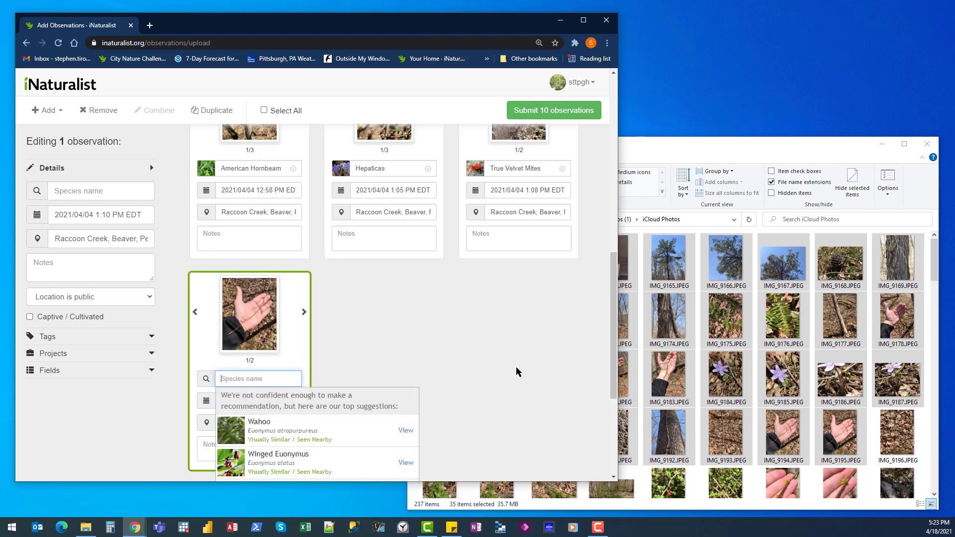
{"action": "scroll", "coordinate": [450, 337], "scroll_direction": "down", "scroll_amount": 3}
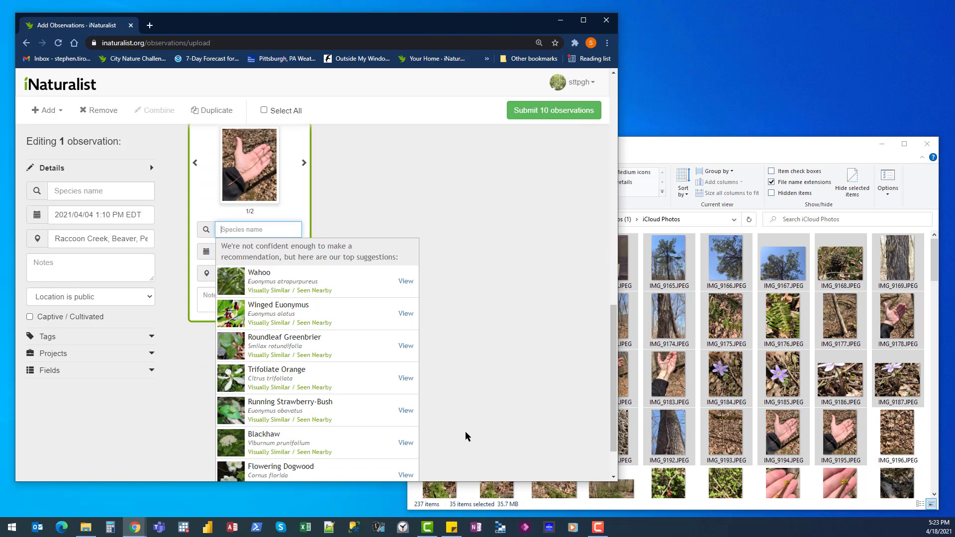
{"action": "scroll", "coordinate": [268, 283], "scroll_direction": "down", "scroll_amount": 2}
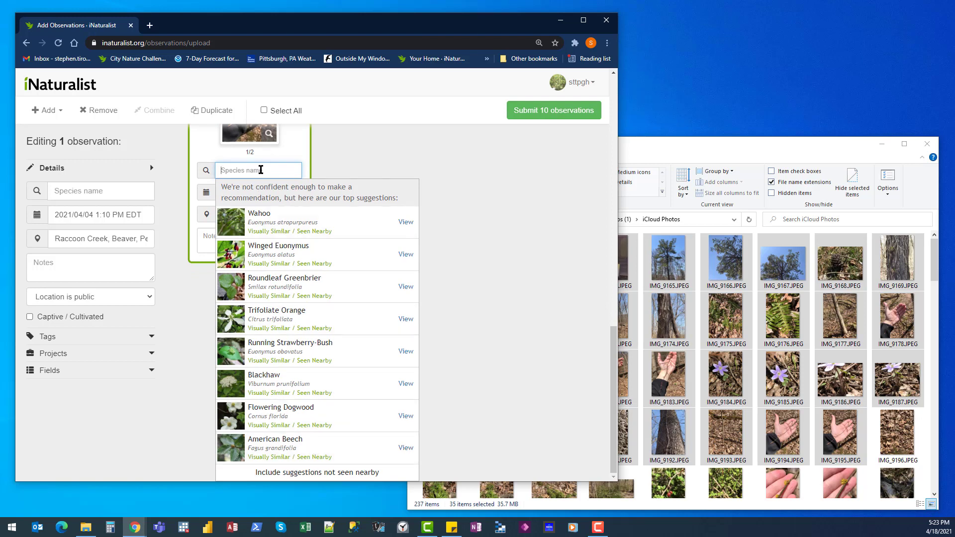
{"action": "scroll", "coordinate": [347, 209], "scroll_direction": "up", "scroll_amount": 3}
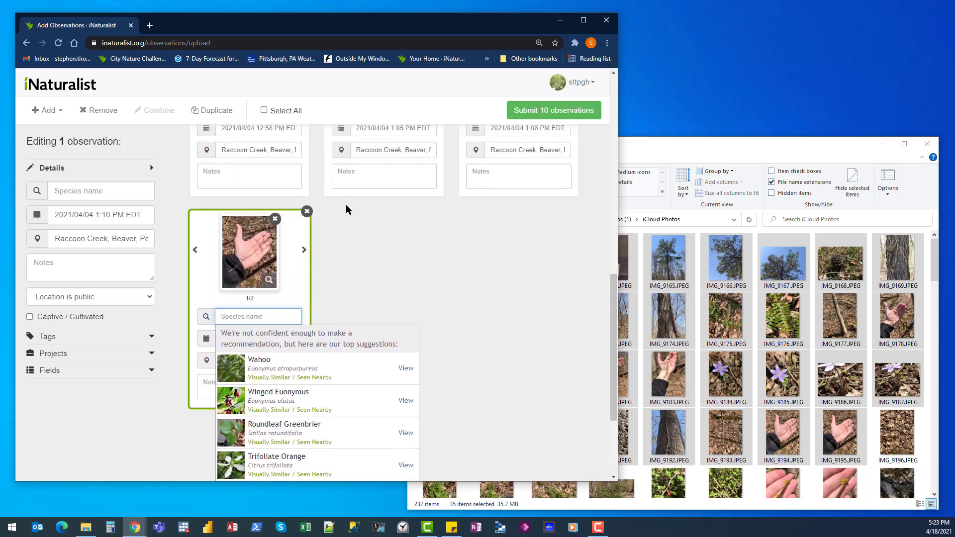
{"action": "scroll", "coordinate": [347, 209], "scroll_direction": "down", "scroll_amount": 1}
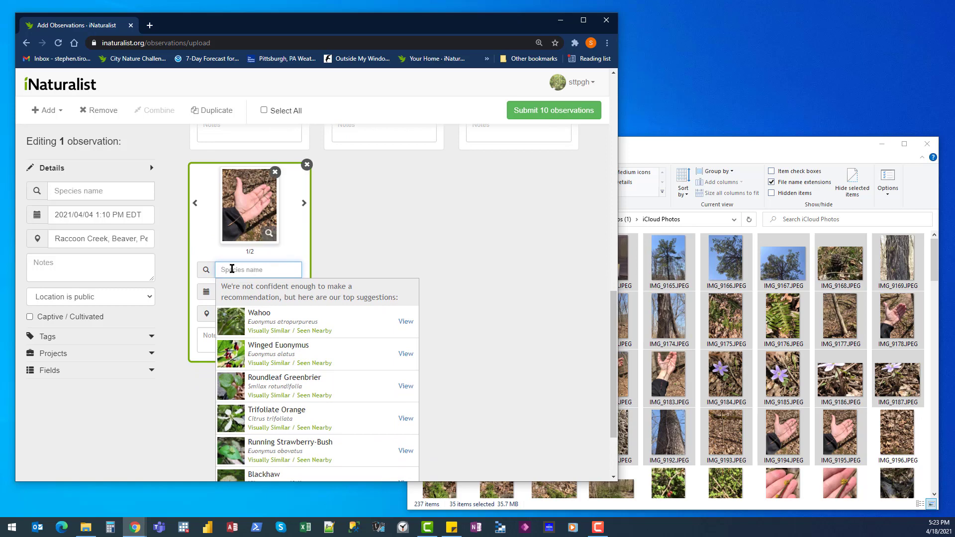
{"action": "type", "text": "american"}
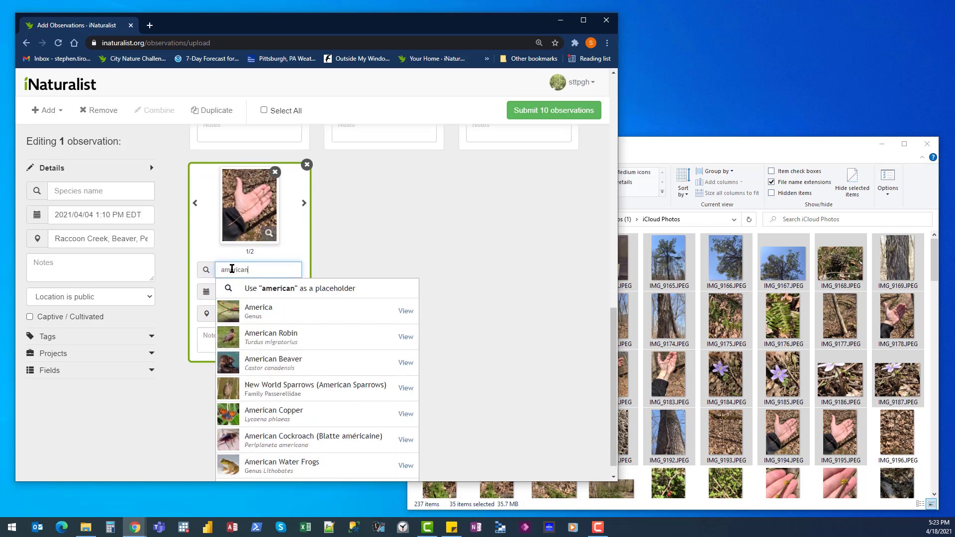
{"action": "type", "text": " bee"}
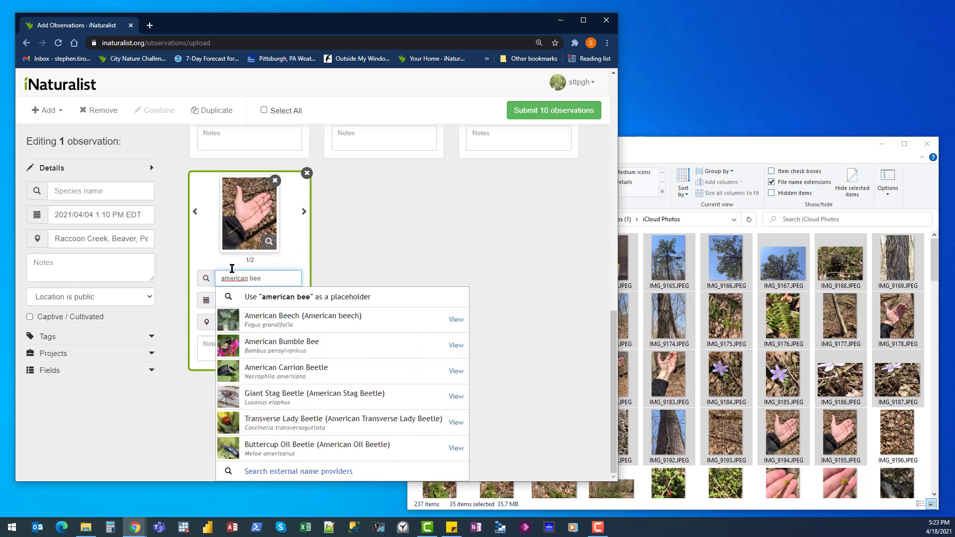
{"action": "left_click", "coordinate": [304, 324]}
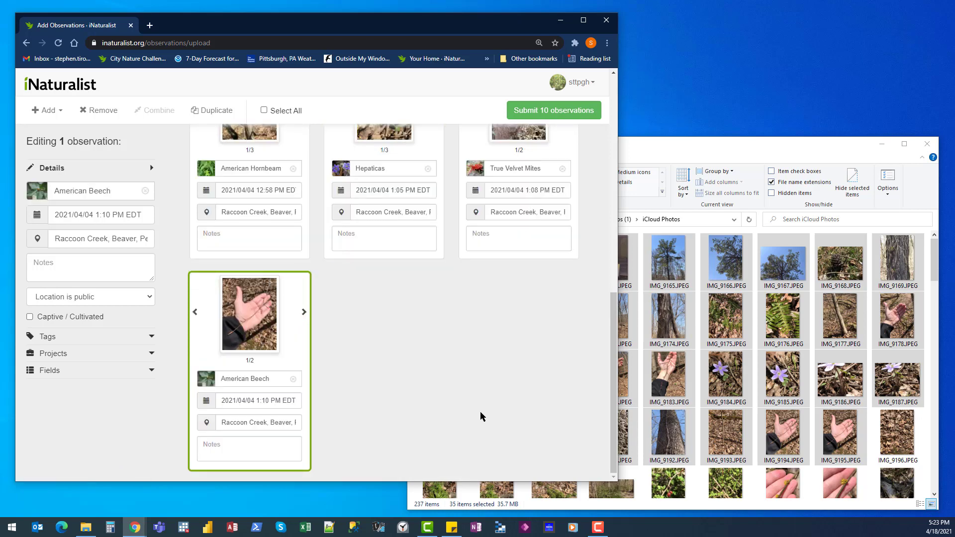
- Select all the observations and add them to the Pennsylvania Master Naturalist project
{"action": "scroll", "coordinate": [480, 411], "scroll_direction": "up", "scroll_amount": 9}
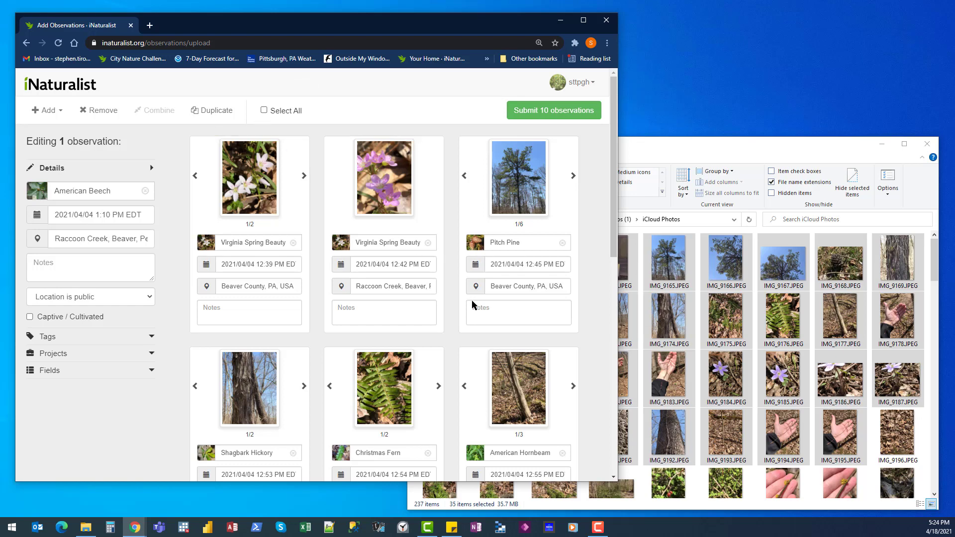
{"action": "scroll", "coordinate": [576, 411], "scroll_direction": "down", "scroll_amount": 10}
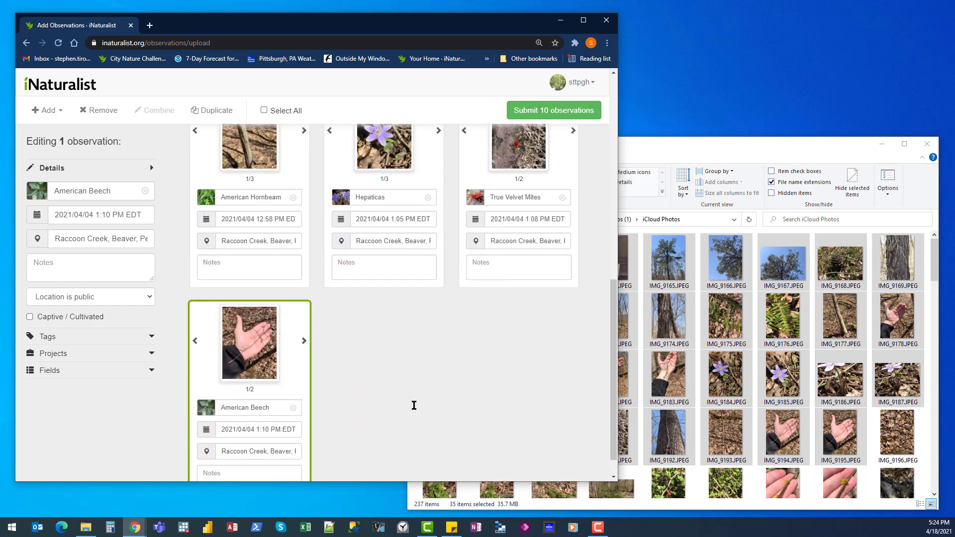
{"action": "scroll", "coordinate": [414, 404], "scroll_direction": "up", "scroll_amount": 8}
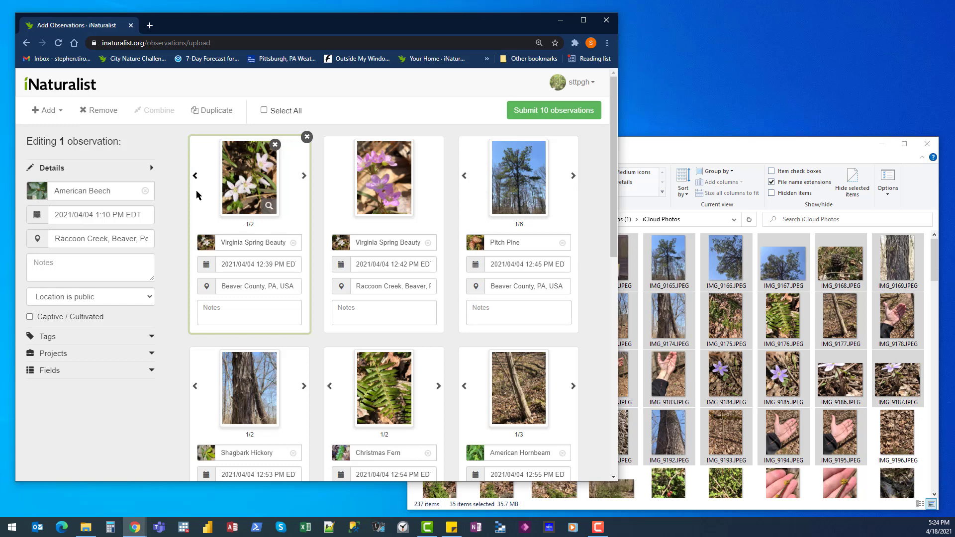
{"action": "left_click", "coordinate": [264, 111]}
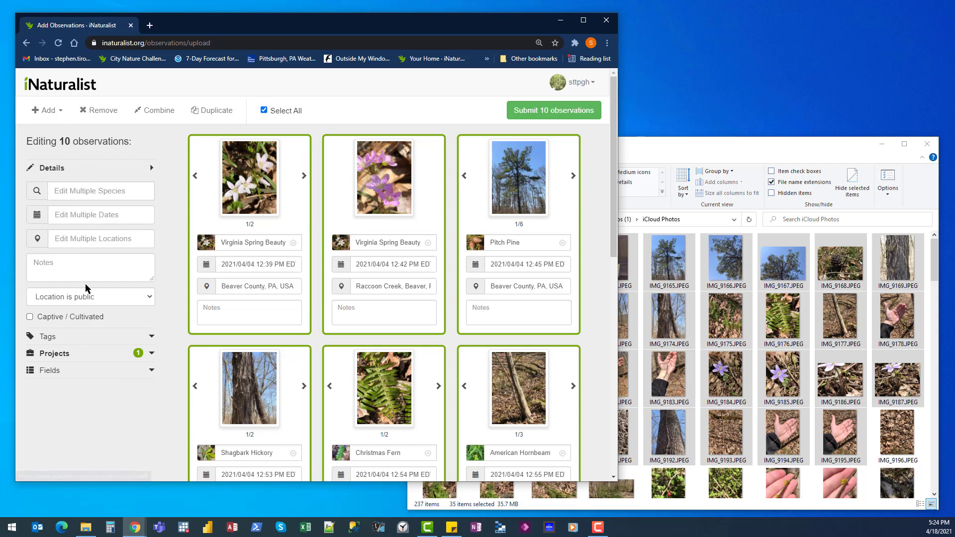
{"action": "left_click", "coordinate": [152, 356]}
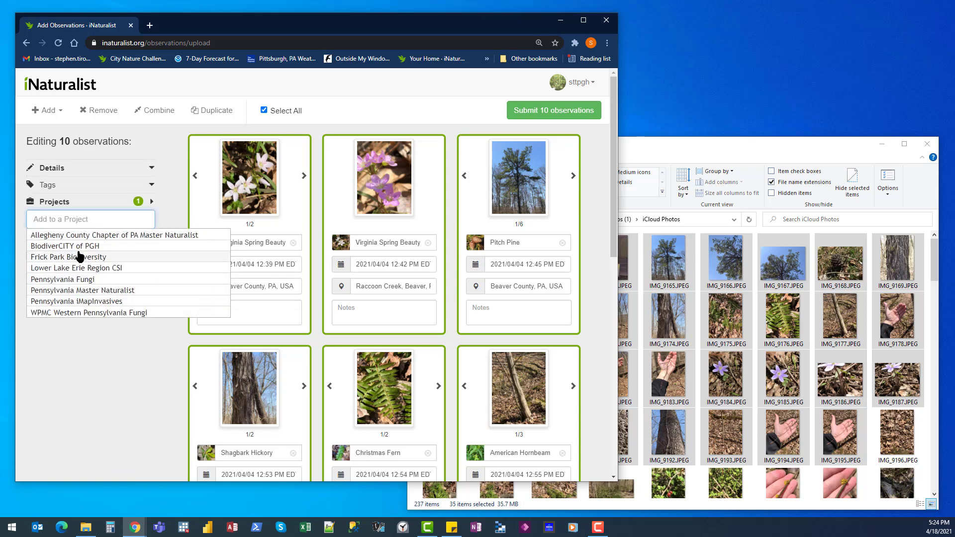
{"action": "left_click", "coordinate": [59, 291]}
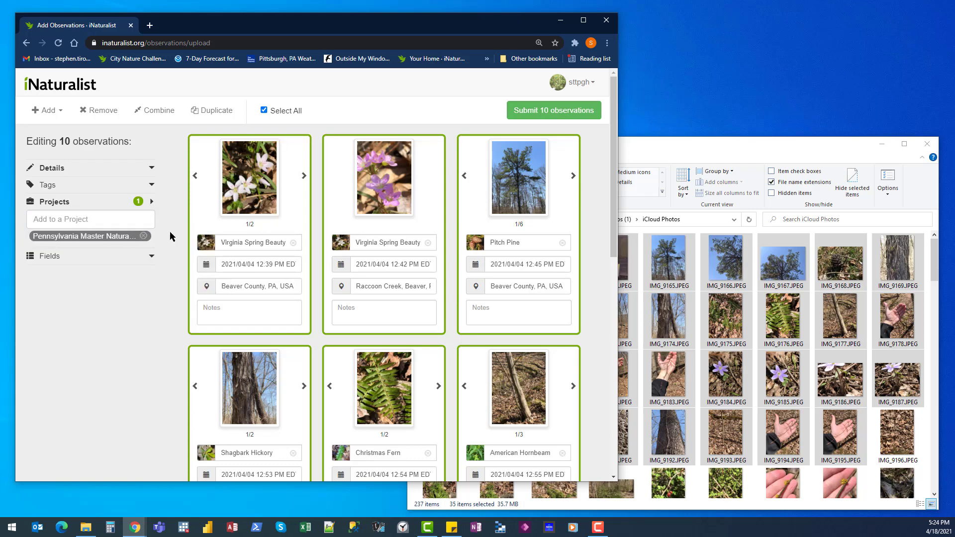
- Remove the Pennsylvania Master Naturalist project from all the selected observations and add them to that project again
{"action": "left_click", "coordinate": [144, 237]}
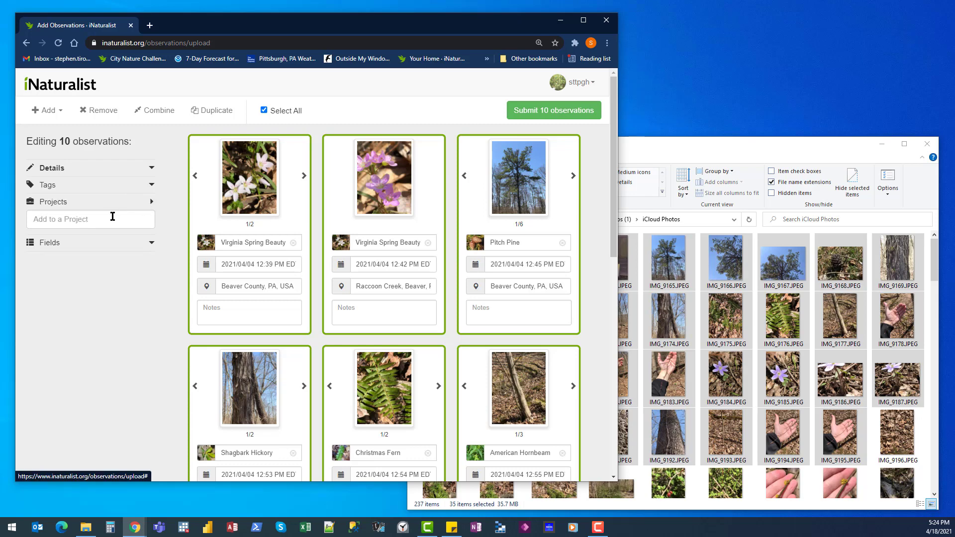
{"action": "left_click", "coordinate": [152, 206]}
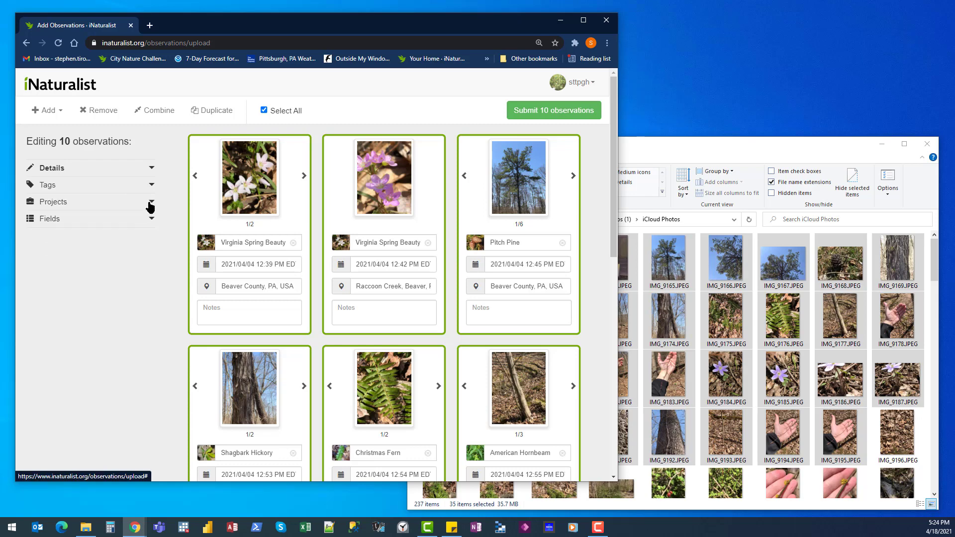
{"action": "left_click", "coordinate": [149, 207]}
{"action": "left_click", "coordinate": [87, 219]}
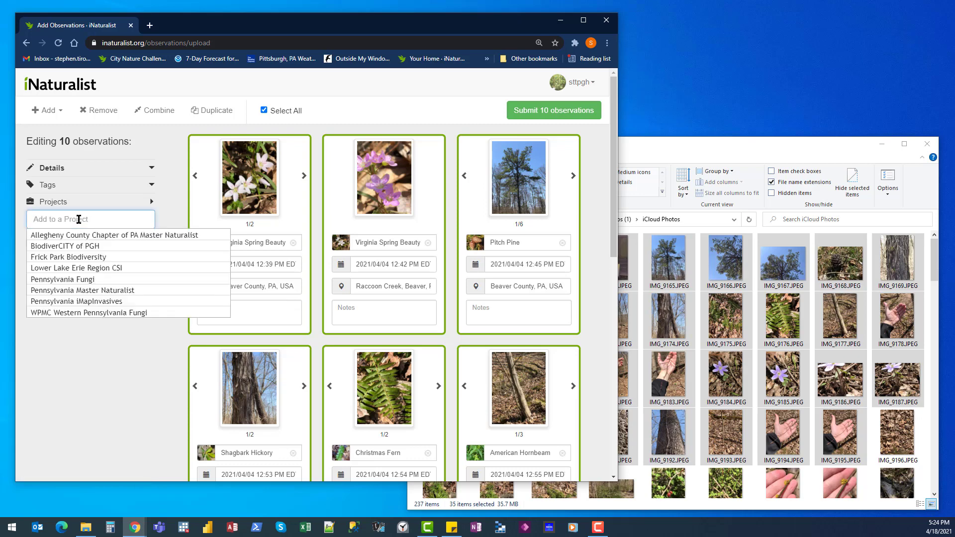
{"action": "left_click", "coordinate": [63, 295]}
{"action": "left_click", "coordinate": [113, 387]}
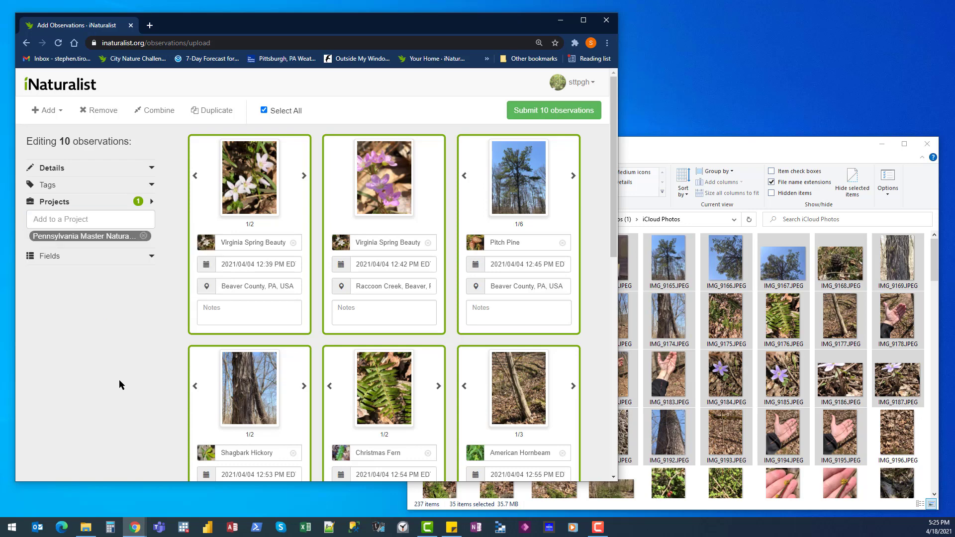
- Deselect all the observations and examine the project assignment of the Pitch Pine observation on its own
{"action": "left_click", "coordinate": [171, 222]}
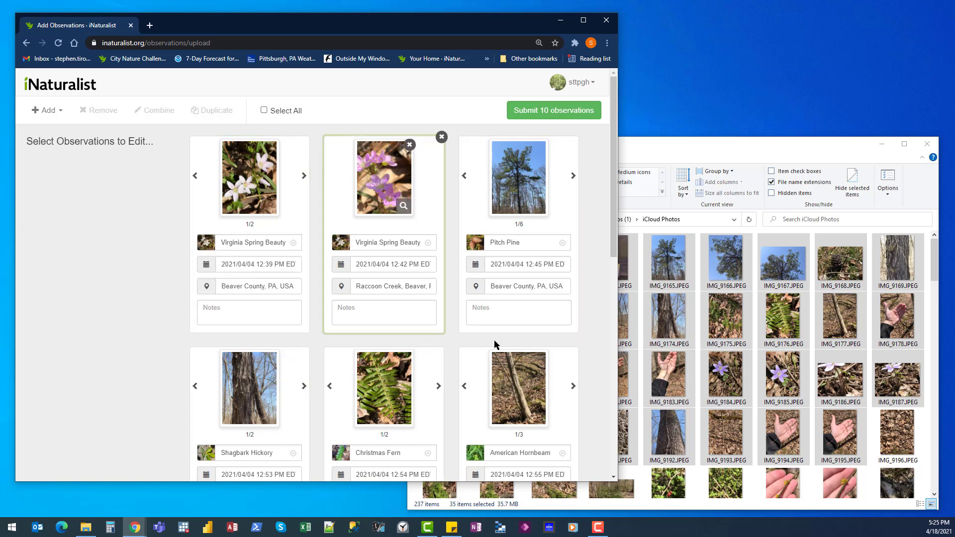
{"action": "left_click", "coordinate": [481, 222]}
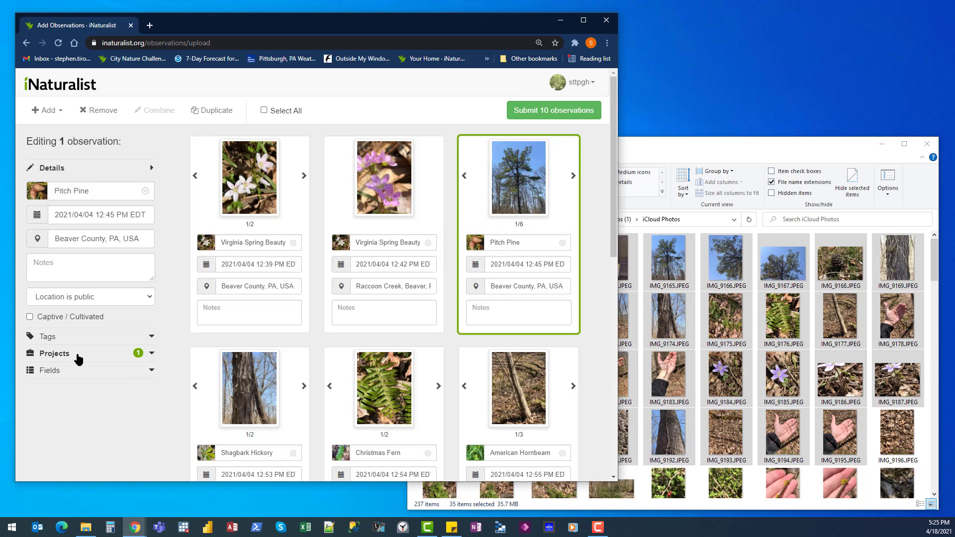
{"action": "left_click", "coordinate": [152, 357]}
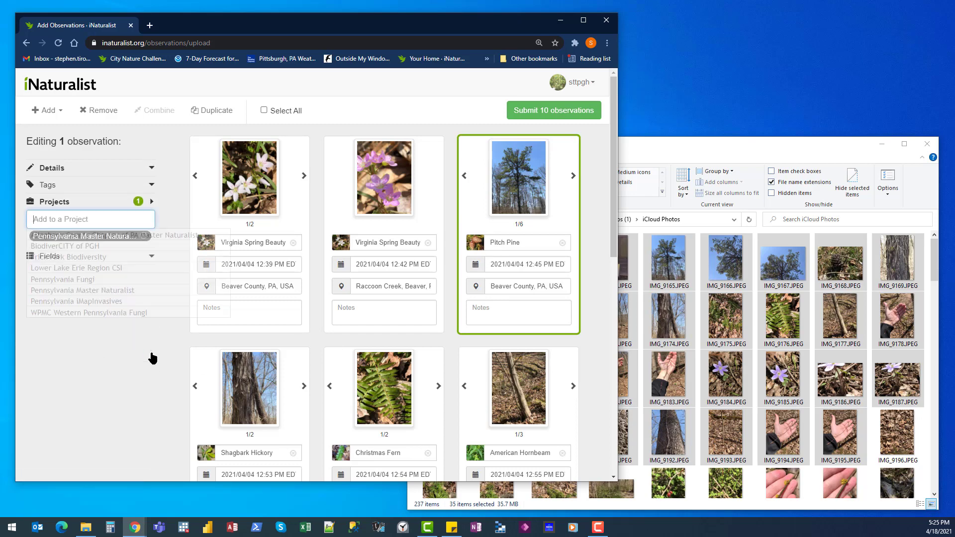
{"action": "left_click", "coordinate": [171, 212]}
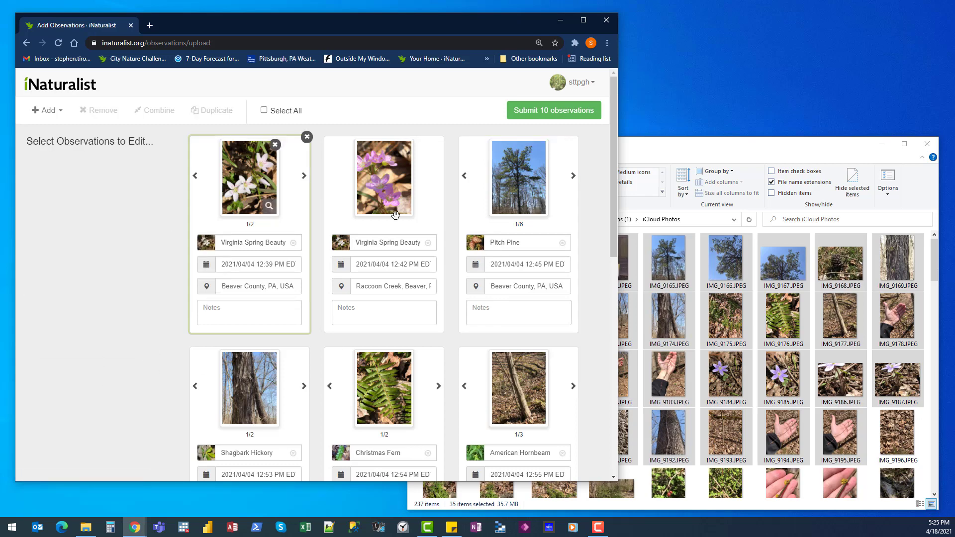
{"action": "left_click", "coordinate": [468, 230]}
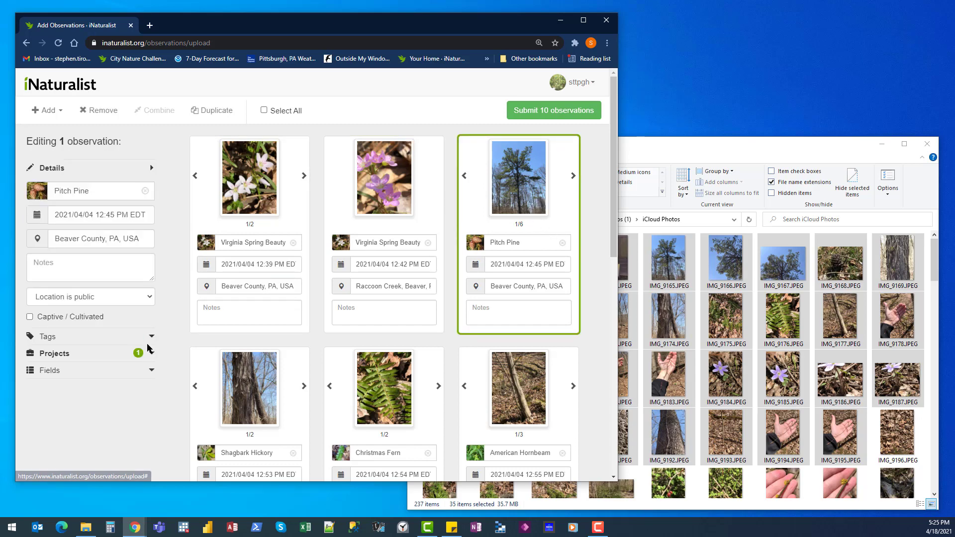
{"action": "left_click", "coordinate": [61, 355]}
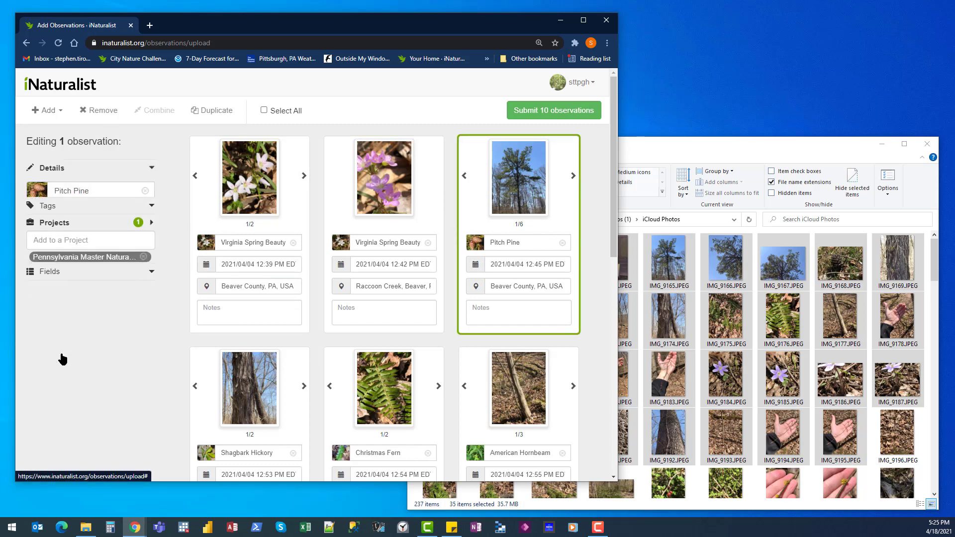
{"action": "left_click", "coordinate": [62, 369]}
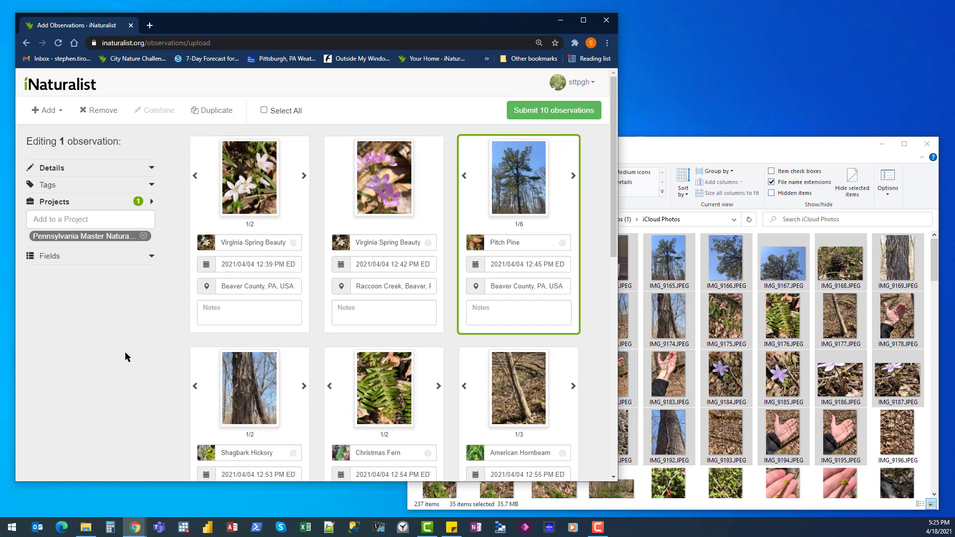
{"action": "left_click", "coordinate": [449, 205]}
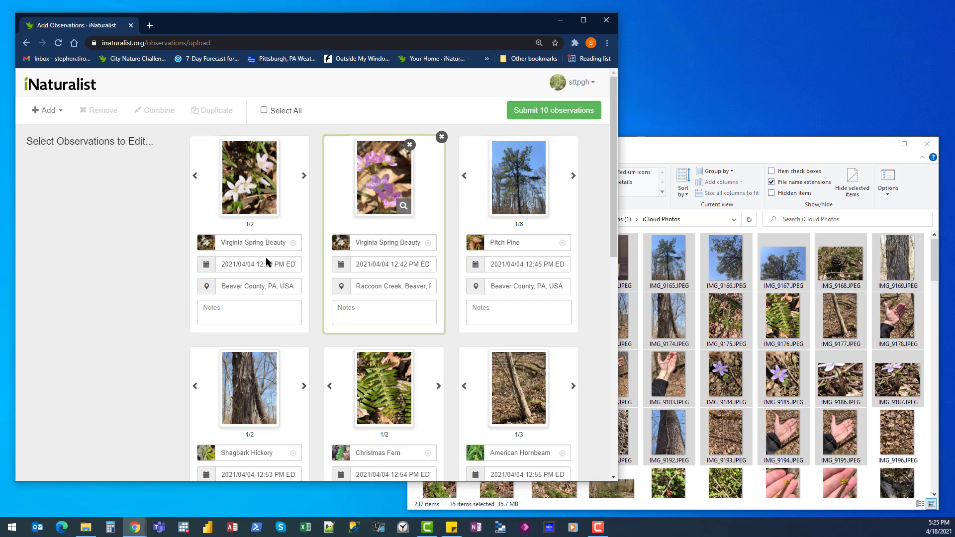
- Review the shared details of all the observations together, clear the selection and submit the 10 observations
{"action": "left_click", "coordinate": [264, 109]}
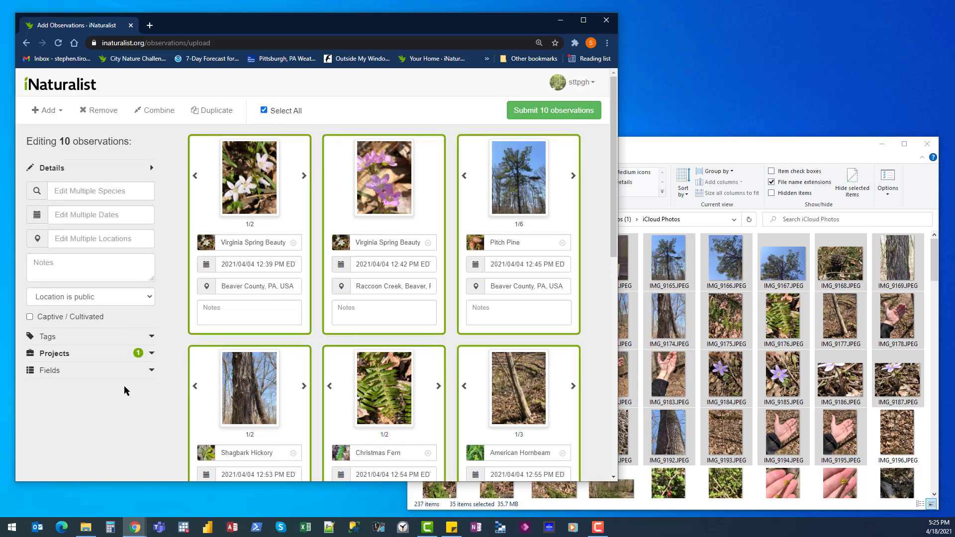
{"action": "left_click", "coordinate": [183, 208]}
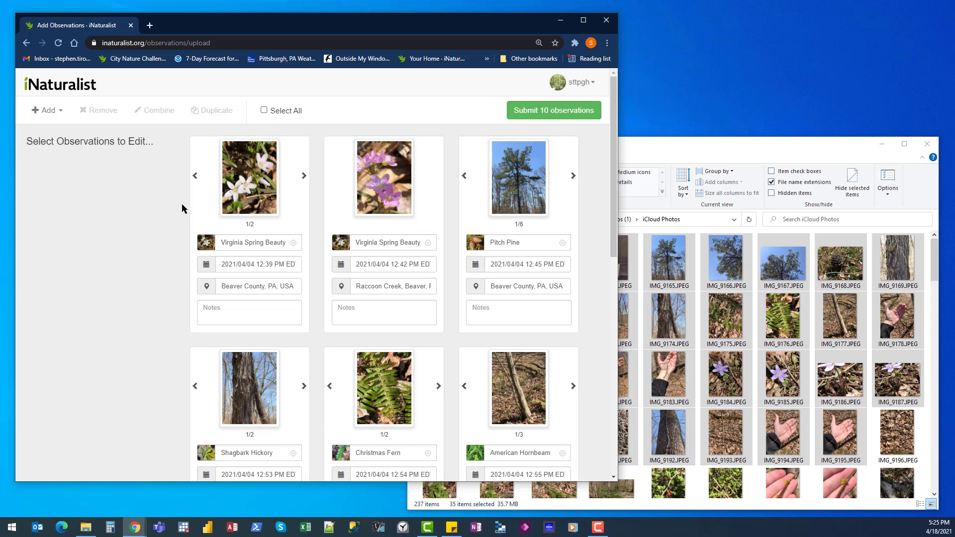
{"action": "left_click", "coordinate": [571, 112]}
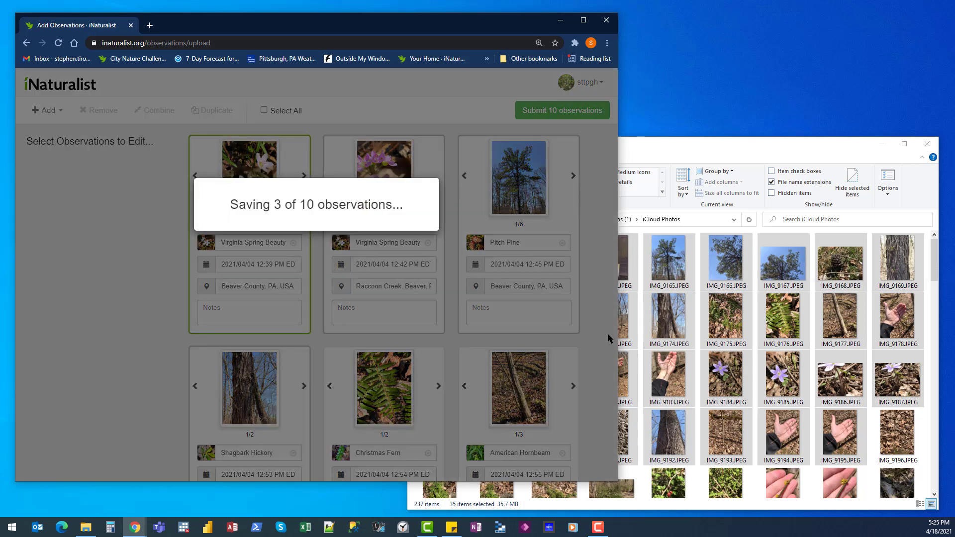